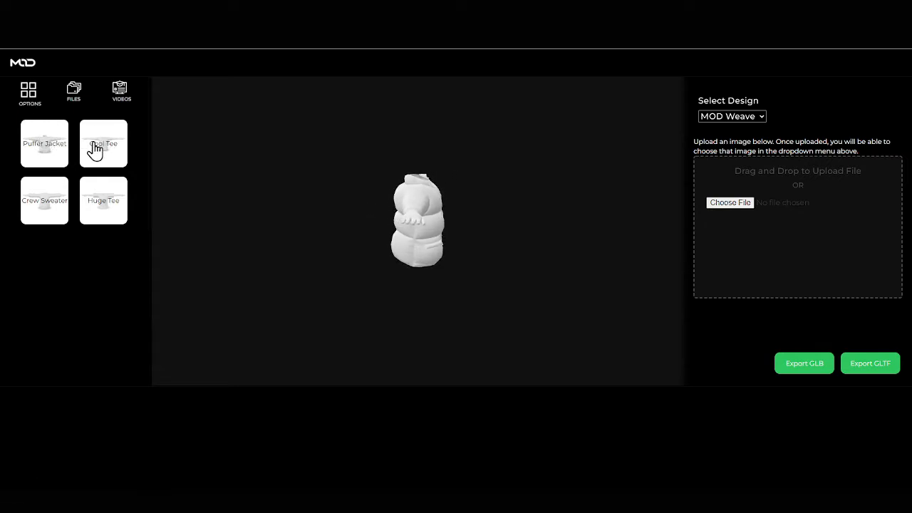
Load the Huge Tee garment and inspect its front up close from slightly above
{"action": "left_click", "coordinate": [109, 208]}
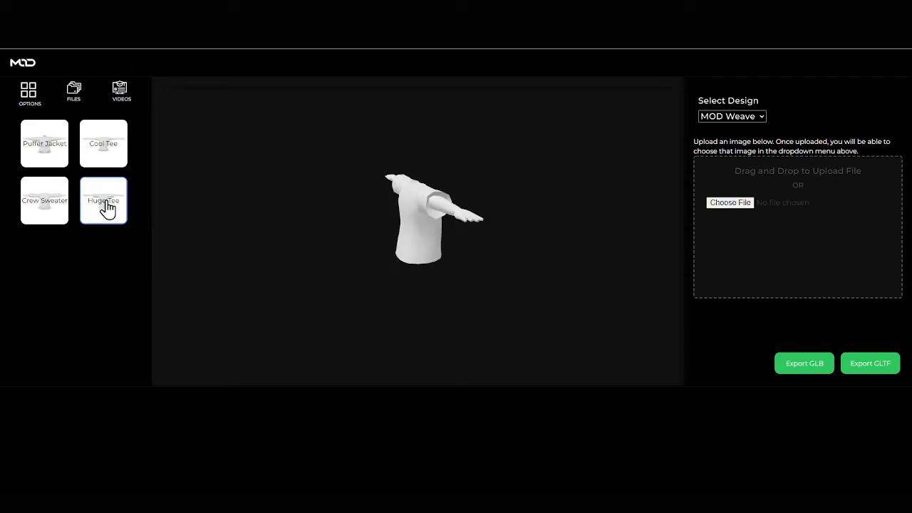
{"action": "left_click_drag", "start_coordinate": [414, 208], "coordinate": [392, 205]}
{"action": "scroll", "coordinate": [407, 205], "scroll_direction": "up", "scroll_amount": 8}
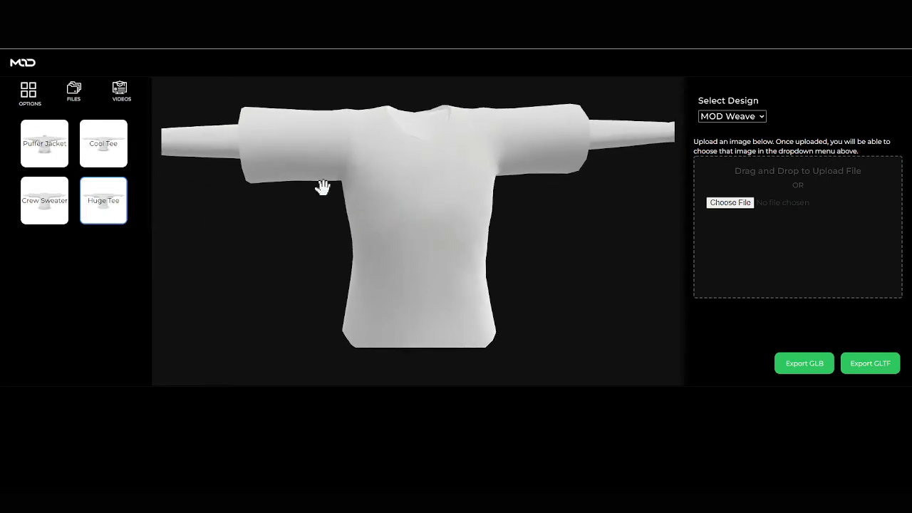
{"action": "left_click_drag", "start_coordinate": [319, 188], "coordinate": [314, 206]}
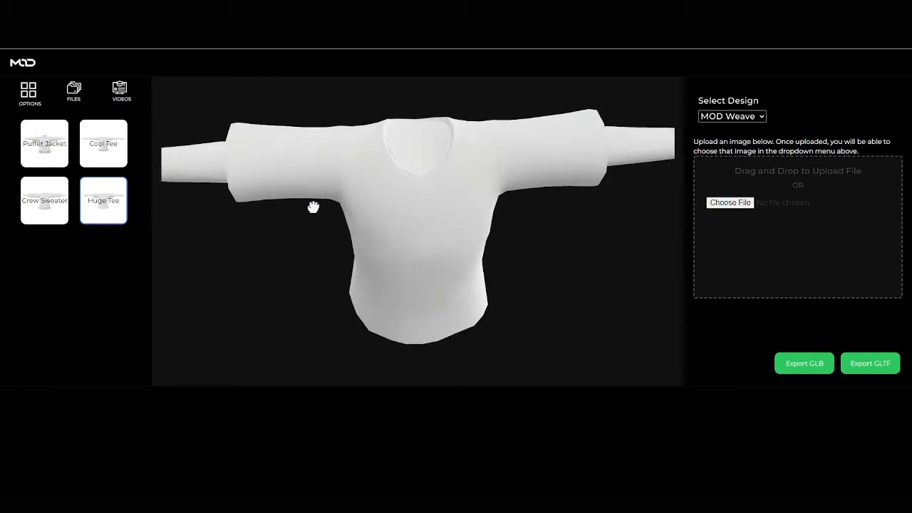
Apply the MOD Brick design to the Huge Tee and inspect the pattern from several sides
{"action": "left_click", "coordinate": [732, 116]}
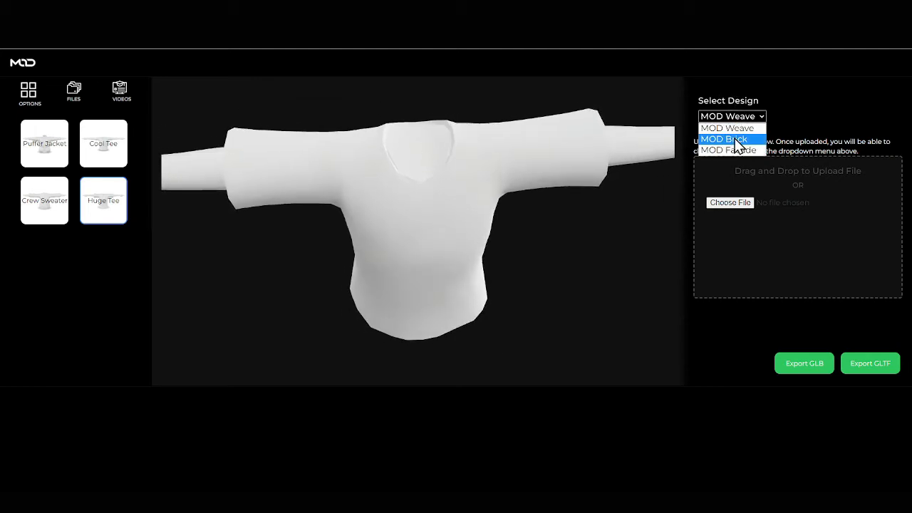
{"action": "left_click", "coordinate": [734, 139]}
{"action": "left_click_drag", "start_coordinate": [484, 175], "coordinate": [547, 122]}
{"action": "left_click_drag", "start_coordinate": [439, 251], "coordinate": [373, 202]}
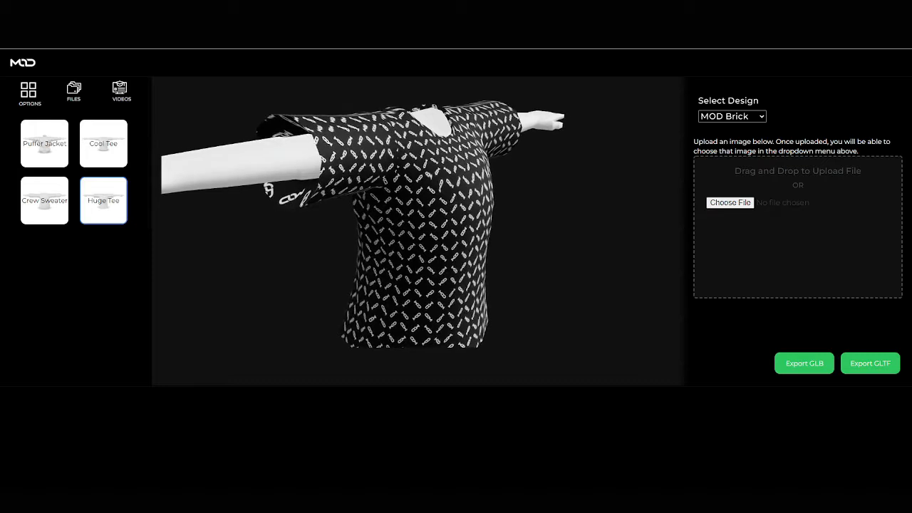
Upload huge-tee-template (3).png, apply it as the Huge Tee's design, and inspect the coloured body and sleeves from all sides
{"action": "left_click_drag", "start_coordinate": [751, 386], "coordinate": [738, 234]}
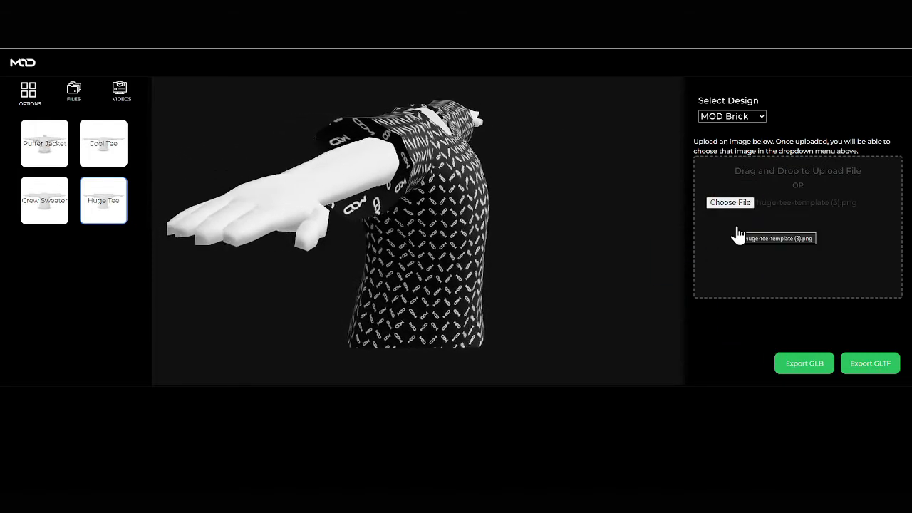
{"action": "left_click", "coordinate": [734, 115]}
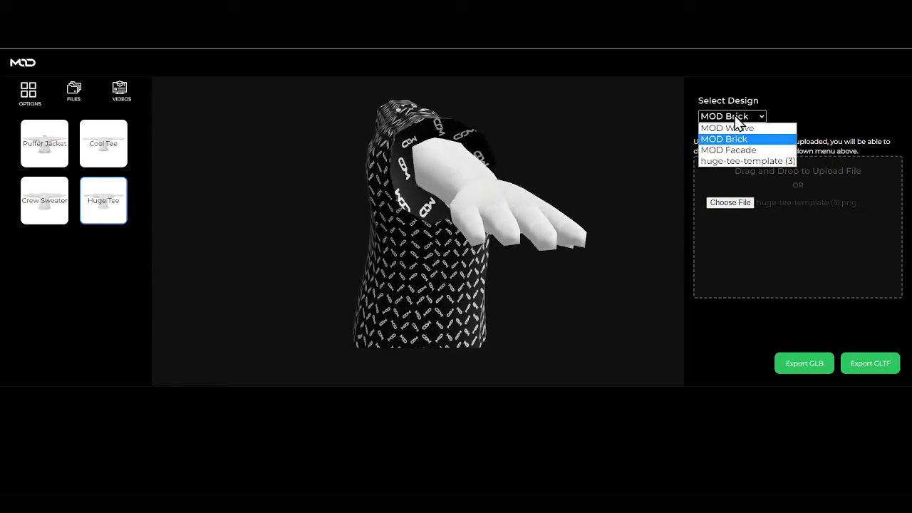
{"action": "left_click", "coordinate": [728, 162]}
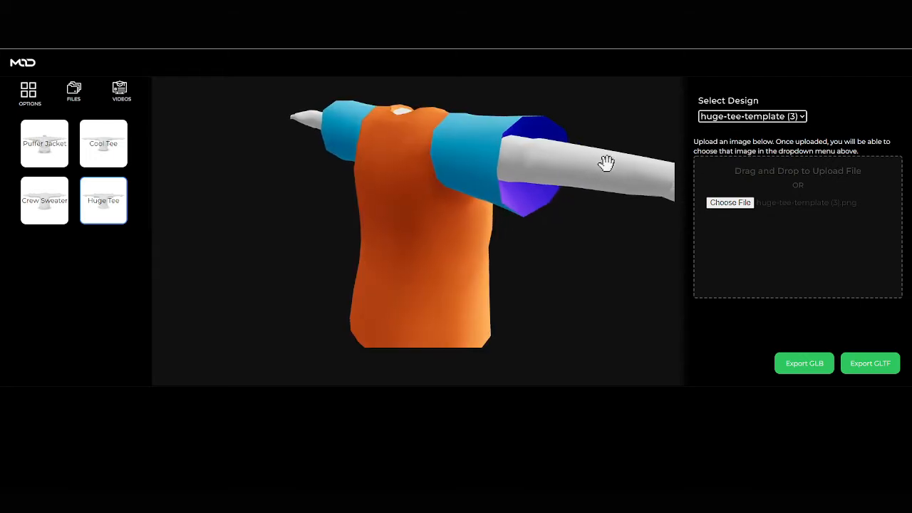
{"action": "left_click_drag", "start_coordinate": [605, 163], "coordinate": [521, 167]}
{"action": "left_click_drag", "start_coordinate": [347, 146], "coordinate": [401, 144]}
{"action": "left_click_drag", "start_coordinate": [445, 117], "coordinate": [381, 135]}
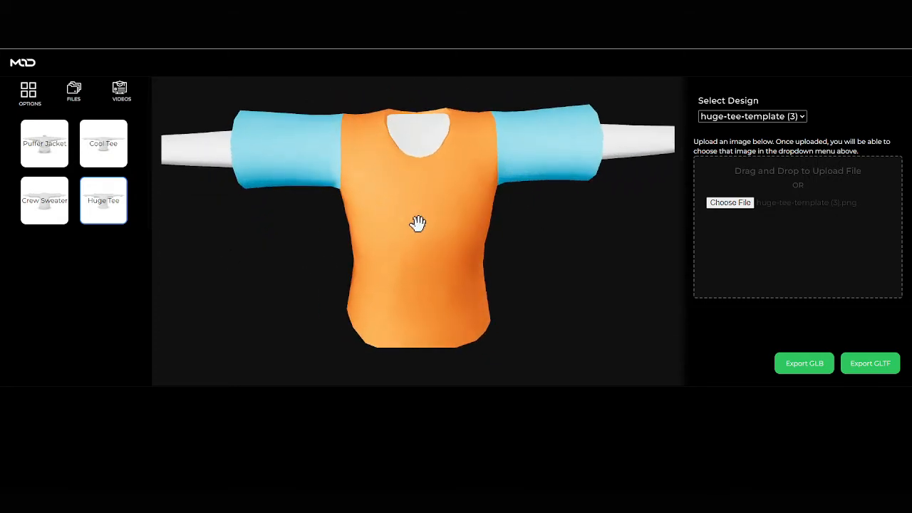
{"action": "left_click_drag", "start_coordinate": [418, 221], "coordinate": [314, 205]}
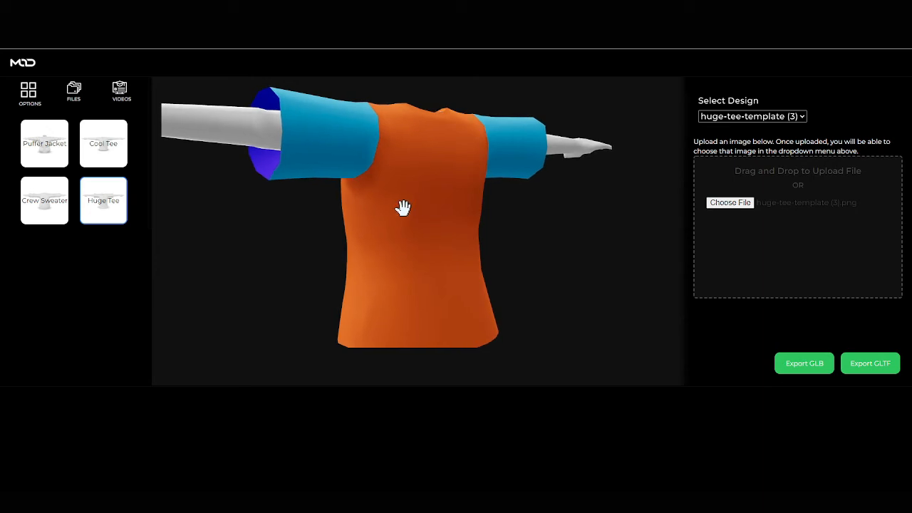
{"action": "left_click_drag", "start_coordinate": [403, 207], "coordinate": [386, 203]}
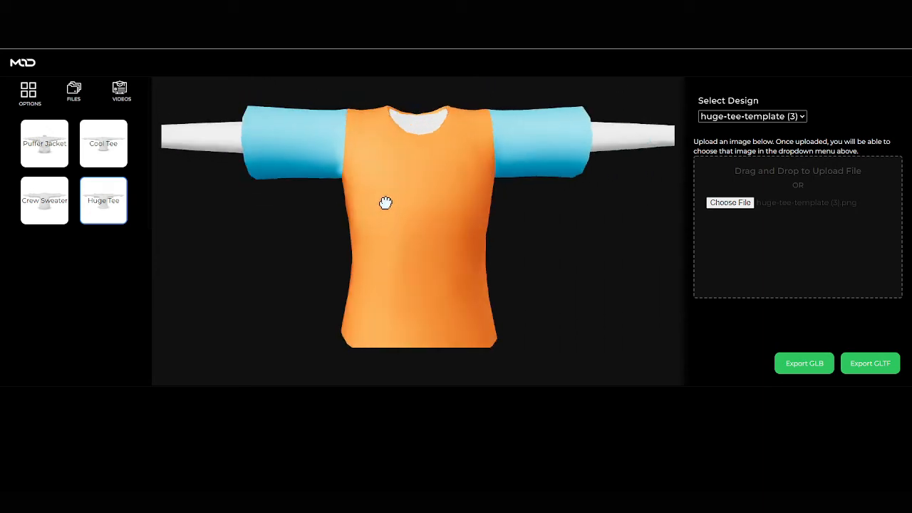
View the Puffer Jacket PNG template from the downloadable files, then return to the 3D viewer
{"action": "left_click", "coordinate": [71, 96]}
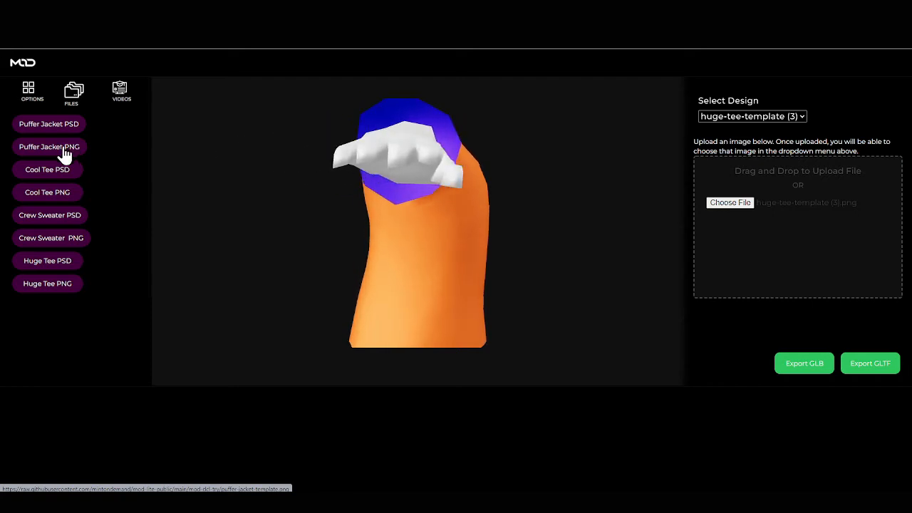
{"action": "left_click", "coordinate": [61, 149]}
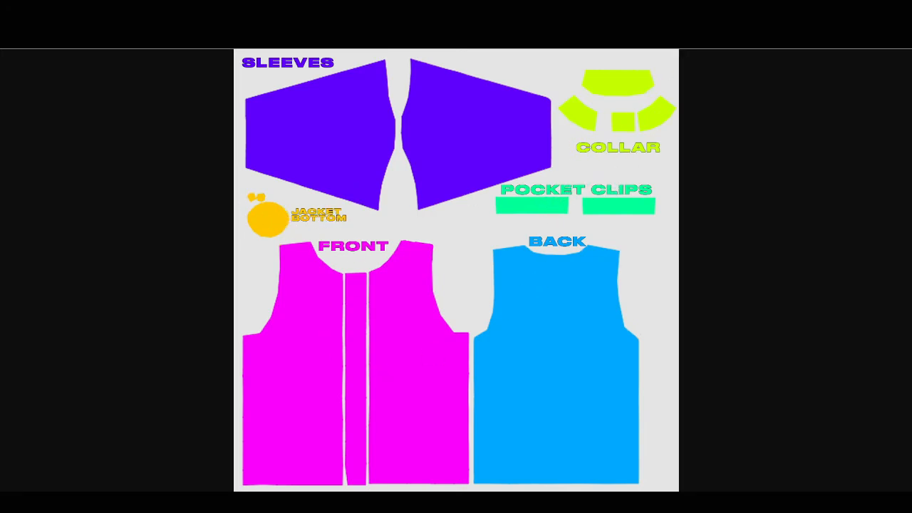
{"action": "left_click", "coordinate": [575, 10]}
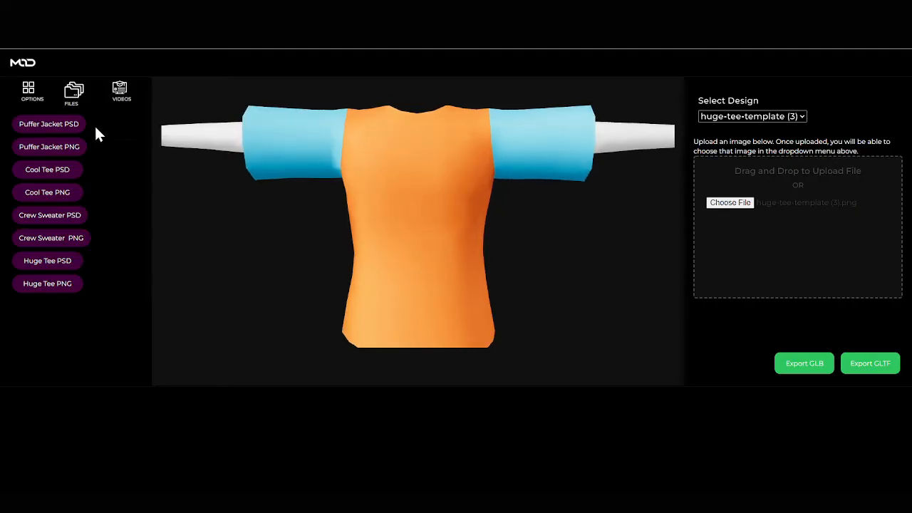
Open the Huge Tee PNG template and compare its sleeve, inside-sleeve and front-and-back areas with the 3D model
{"action": "left_click_drag", "start_coordinate": [261, 178], "coordinate": [287, 173]}
{"action": "left_click", "coordinate": [49, 286]}
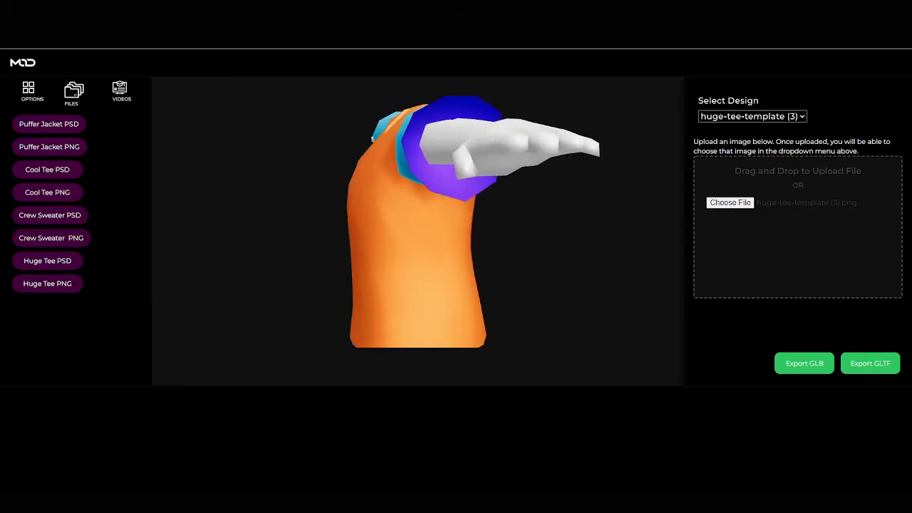
{"action": "left_click_drag", "start_coordinate": [477, 142], "coordinate": [487, 162]}
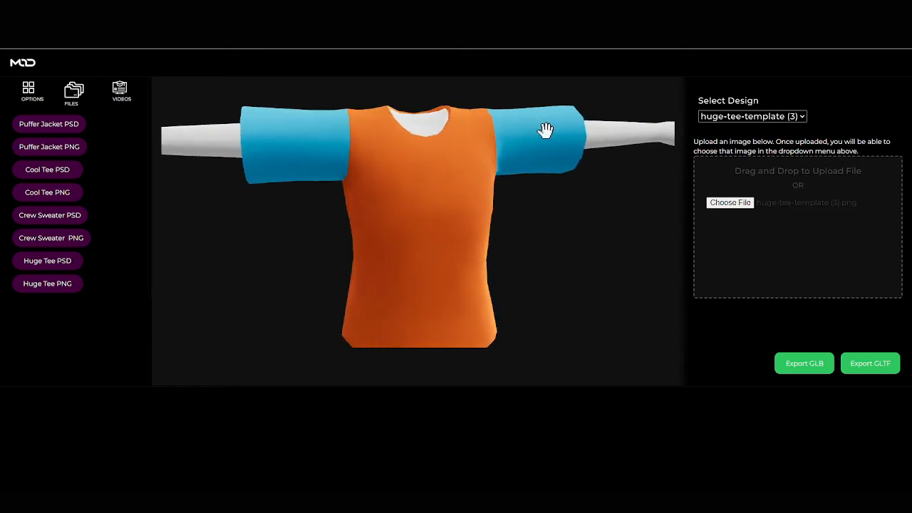
{"action": "left_click_drag", "start_coordinate": [546, 128], "coordinate": [316, 234]}
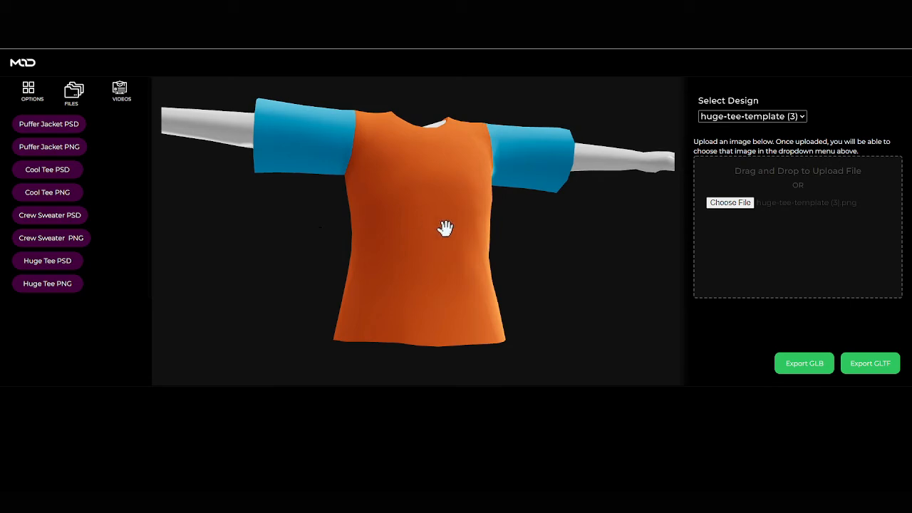
{"action": "mouse_move", "coordinate": [446, 228]}
{"action": "left_mouse_down"}
{"action": "mouse_move", "coordinate": [441, 220]}
{"action": "mouse_move", "coordinate": [435, 240]}
{"action": "left_mouse_up"}
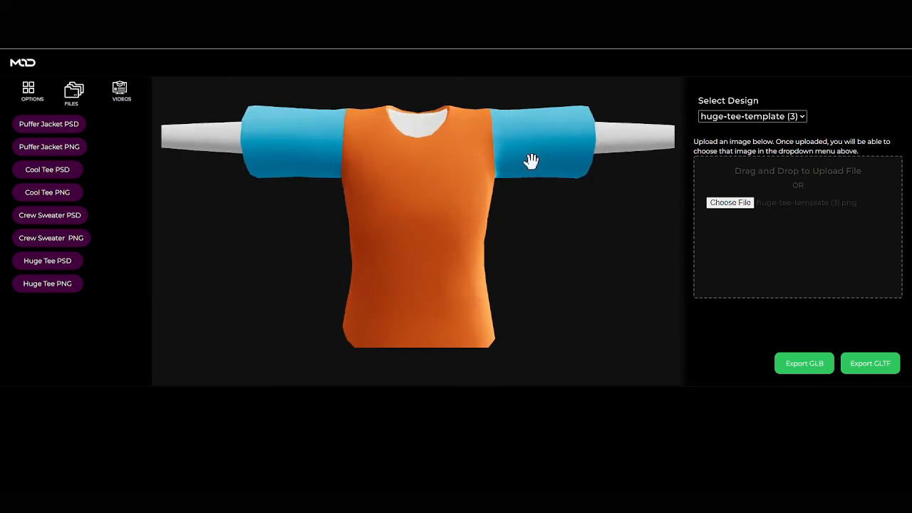
{"action": "left_click_drag", "start_coordinate": [437, 168], "coordinate": [431, 168]}
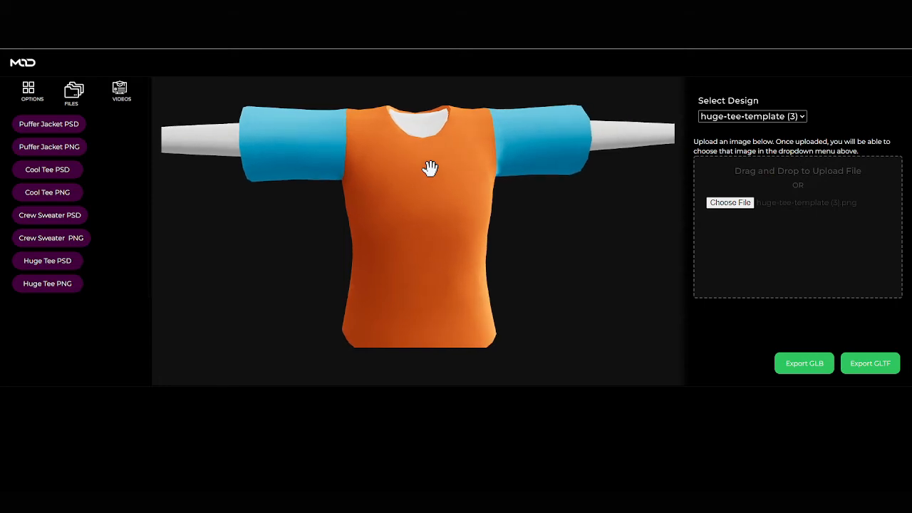
{"action": "left_click", "coordinate": [592, 9]}
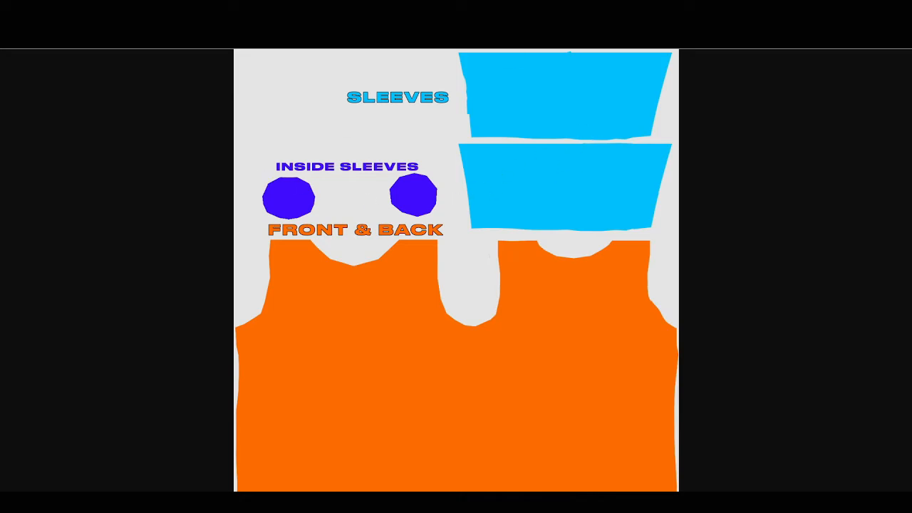
{"action": "left_click", "coordinate": [427, 9]}
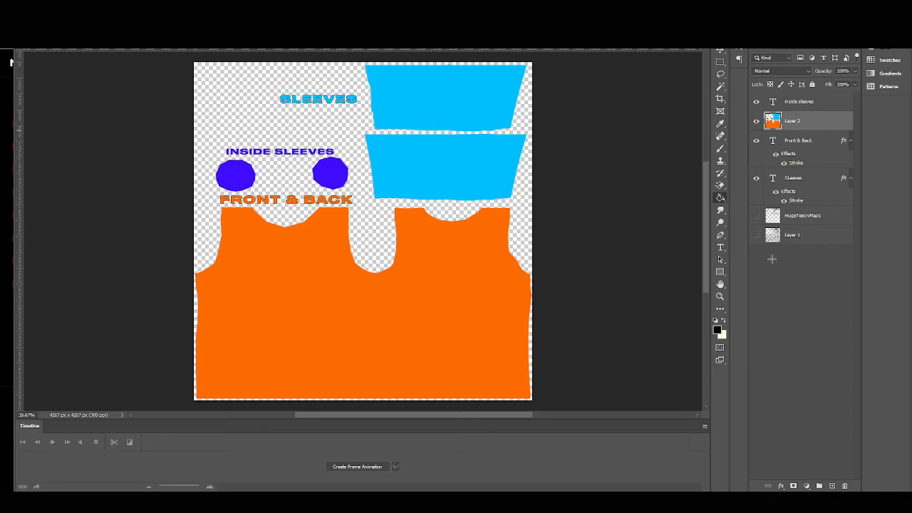
Add a new layer above all others in the tee template and fill it with black
{"action": "key", "text": "ctrl+shift+n"}
{"action": "key", "text": "Return"}
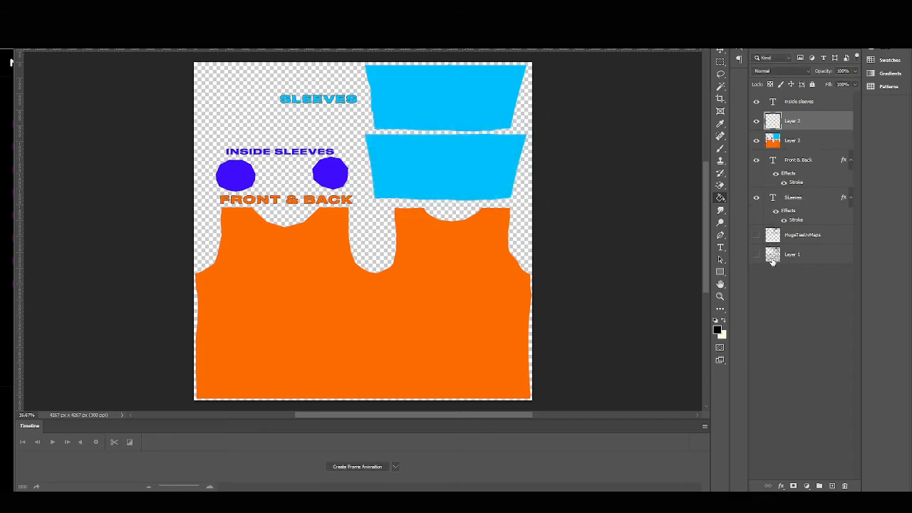
{"action": "left_click_drag", "start_coordinate": [817, 125], "coordinate": [826, 101]}
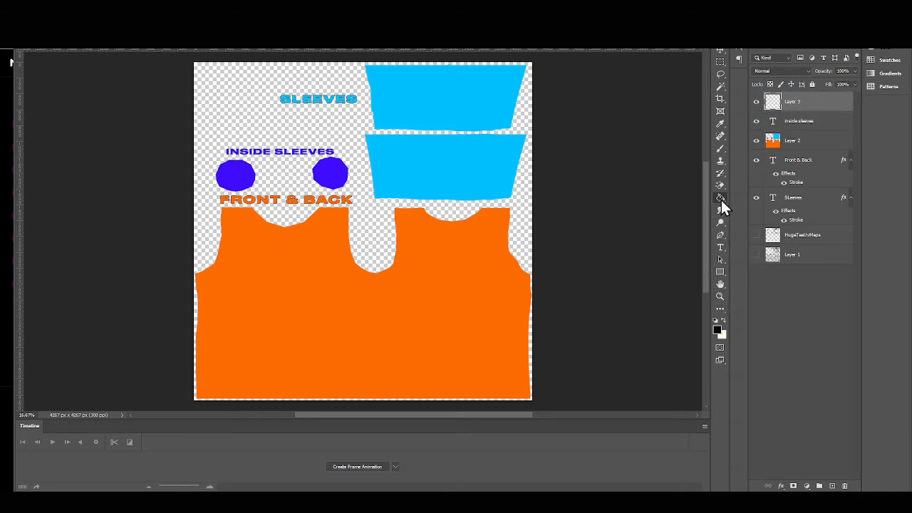
{"action": "left_click", "coordinate": [525, 245]}
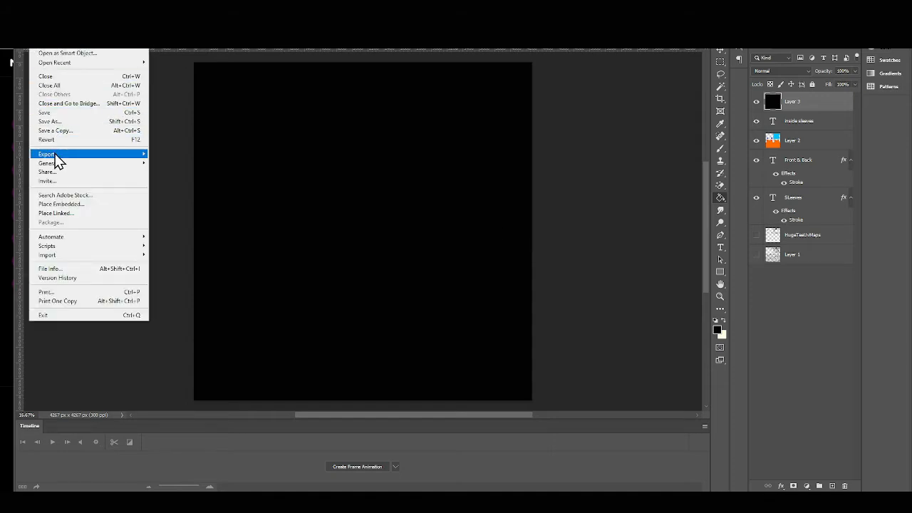
Export the black design as a PNG file named ADASDASD
{"action": "mouse_move", "coordinate": [116, 161]}
{"action": "left_click", "coordinate": [173, 155]}
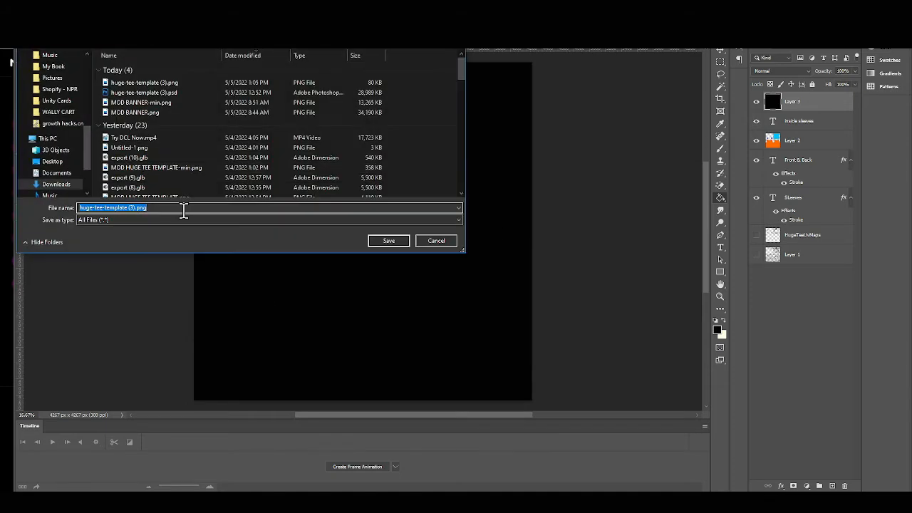
{"action": "type", "text": "asdasdasd"}
{"action": "key", "text": "Return"}
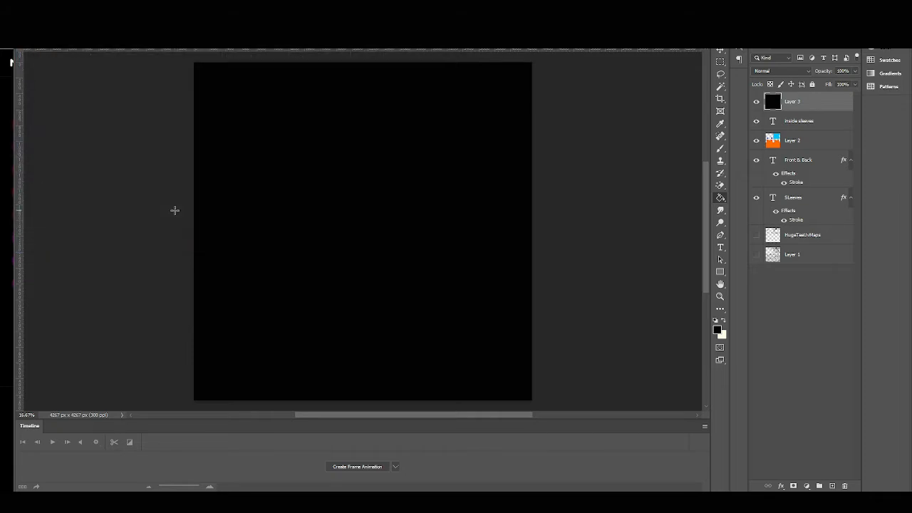
Switch back to the MOD web app, upload ADASDASD.png, and apply it as the Huge Tee's design
{"action": "left_click", "coordinate": [8, 121]}
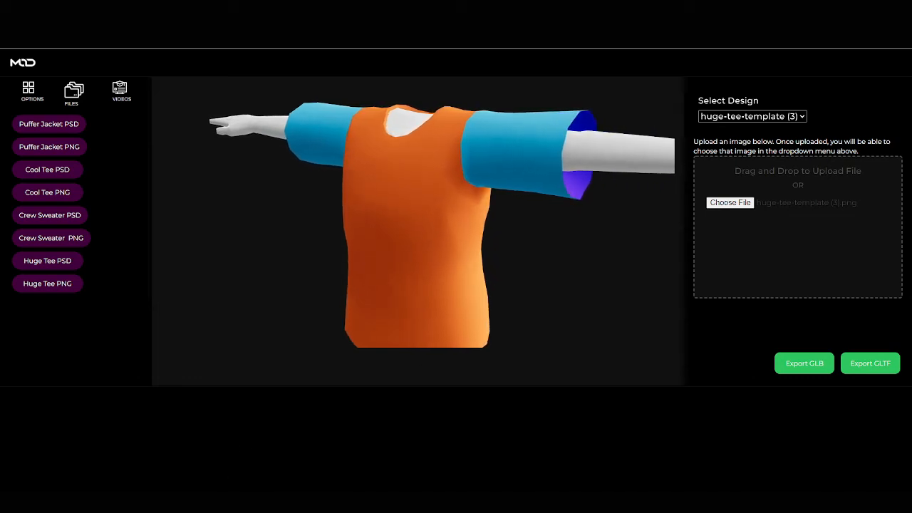
{"action": "left_click_drag", "start_coordinate": [179, 510], "coordinate": [727, 216]}
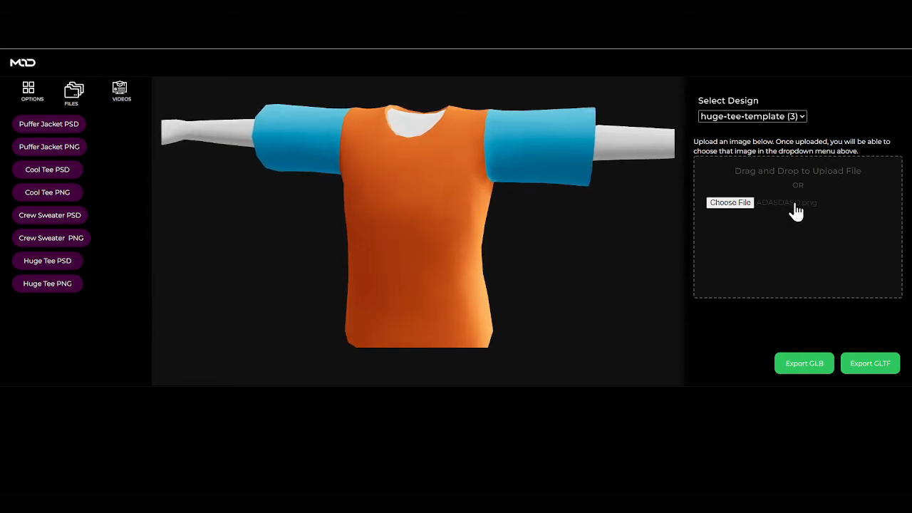
{"action": "left_click", "coordinate": [751, 117]}
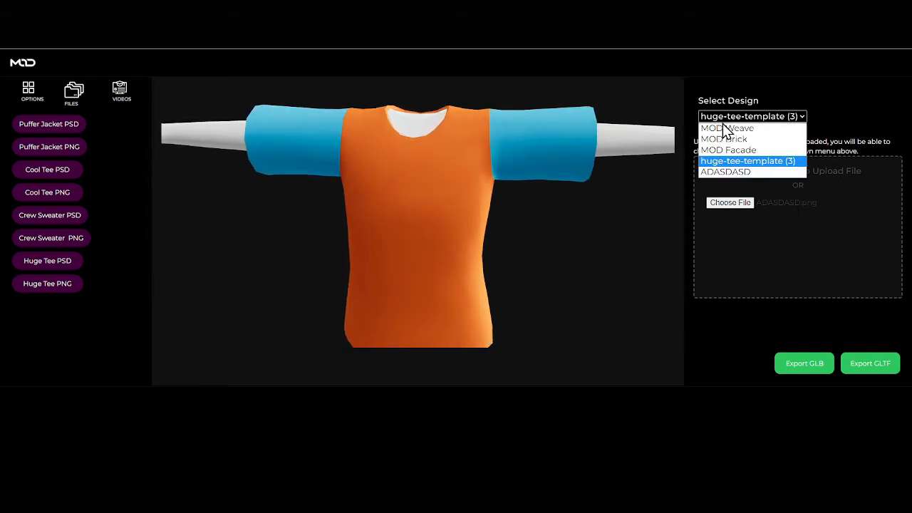
{"action": "left_click", "coordinate": [709, 171]}
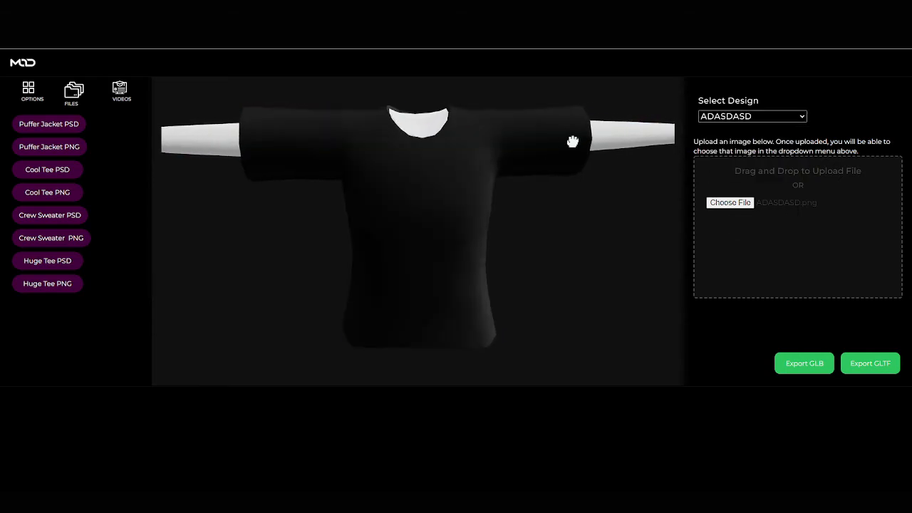
{"action": "mouse_move", "coordinate": [572, 142]}
{"action": "left_mouse_down"}
{"action": "mouse_move", "coordinate": [423, 163]}
{"action": "mouse_move", "coordinate": [404, 124]}
{"action": "mouse_move", "coordinate": [506, 88]}
{"action": "mouse_move", "coordinate": [456, 181]}
{"action": "mouse_move", "coordinate": [480, 163]}
{"action": "mouse_move", "coordinate": [539, 157]}
{"action": "mouse_move", "coordinate": [566, 138]}
{"action": "left_mouse_up"}
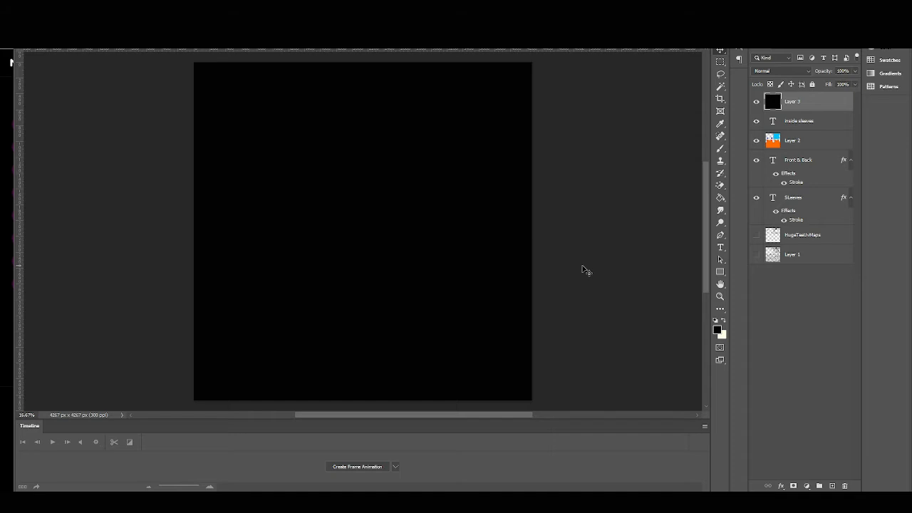
Scale the black layer down to cover both sleeve pieces of the template, and paste a copy of the block as a new layer
{"action": "key", "text": "ctrl+t"}
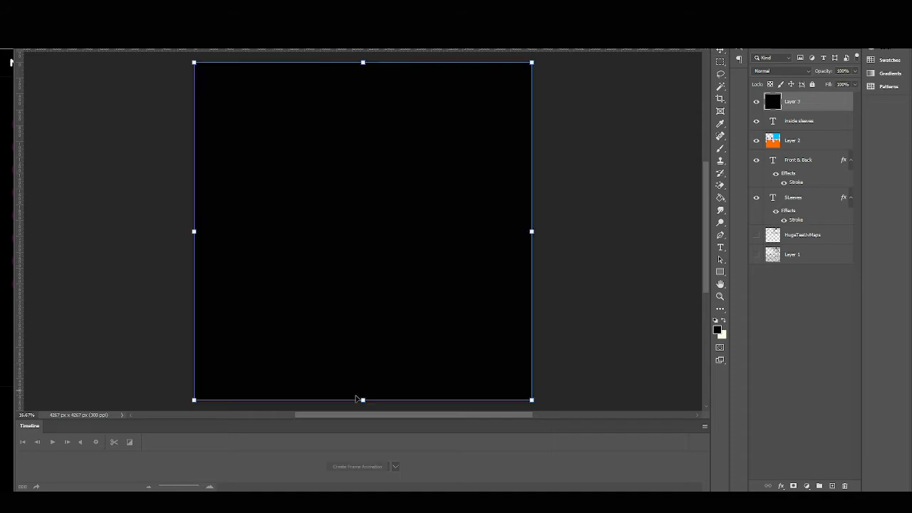
{"action": "left_click_drag", "start_coordinate": [363, 401], "coordinate": [379, 194]}
{"action": "left_click_drag", "start_coordinate": [380, 155], "coordinate": [442, 155]}
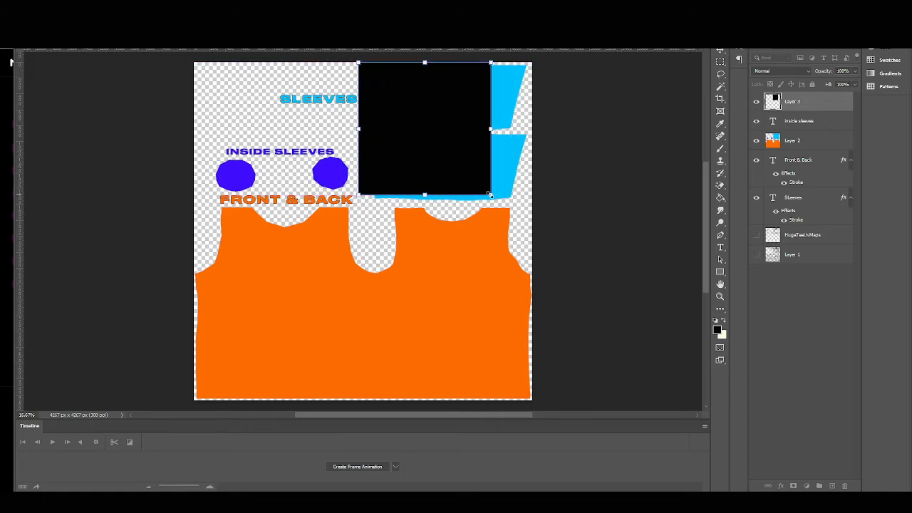
{"action": "left_click_drag", "start_coordinate": [490, 194], "coordinate": [527, 200]}
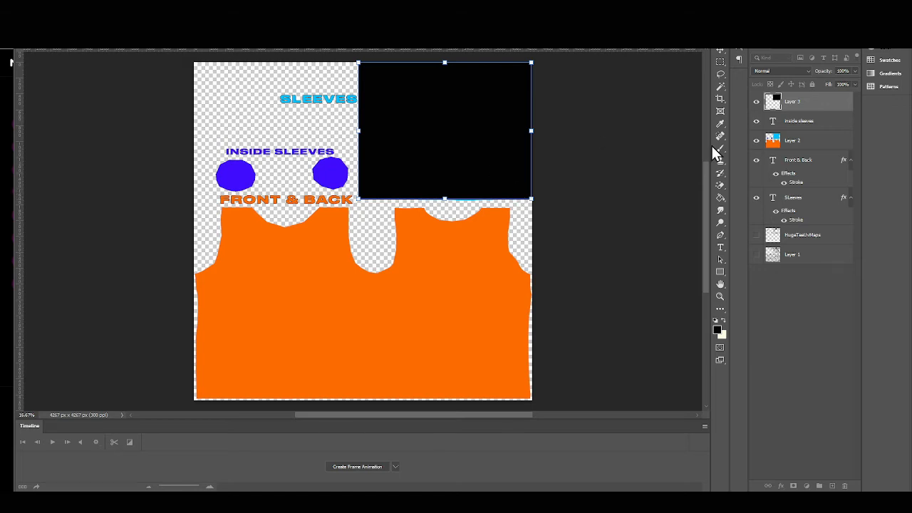
{"action": "key", "text": "Return"}
{"action": "key", "text": "ctrl+v"}
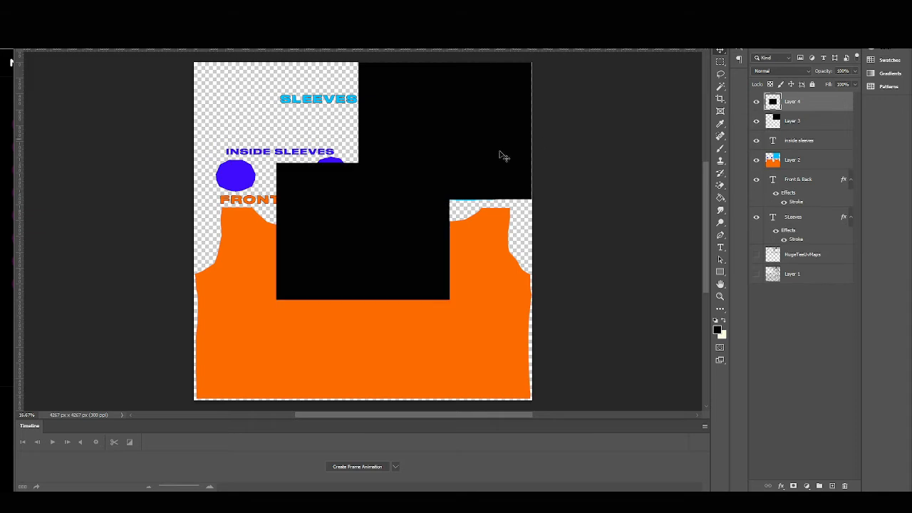
Move the copied black block onto the front and back pieces and enlarge it to cover the whole lower part of the template
{"action": "left_click_drag", "start_coordinate": [377, 224], "coordinate": [313, 265]}
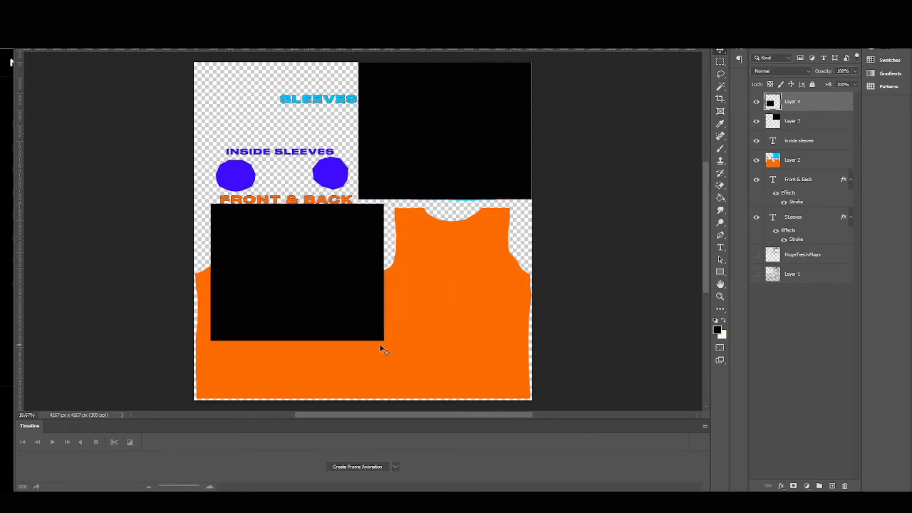
{"action": "key", "text": "ctrl+t"}
{"action": "left_click_drag", "start_coordinate": [383, 341], "coordinate": [604, 374]}
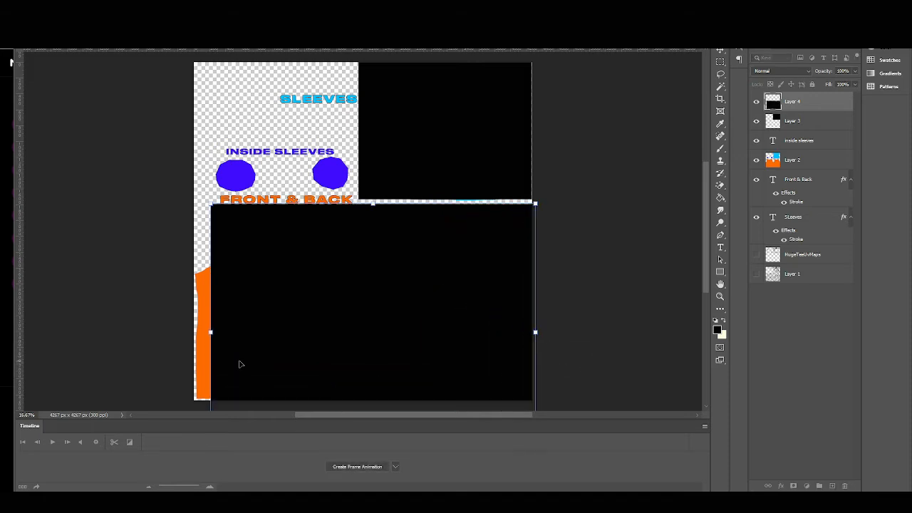
{"action": "left_click_drag", "start_coordinate": [209, 332], "coordinate": [180, 331]}
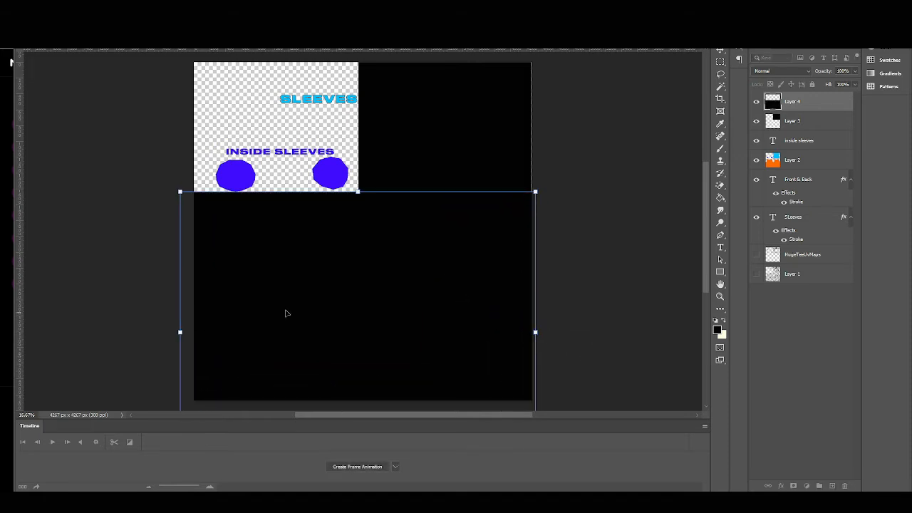
{"action": "mouse_move", "coordinate": [285, 311]}
{"action": "left_mouse_down"}
{"action": "mouse_move", "coordinate": [287, 340]}
{"action": "mouse_move", "coordinate": [285, 325]}
{"action": "left_mouse_up"}
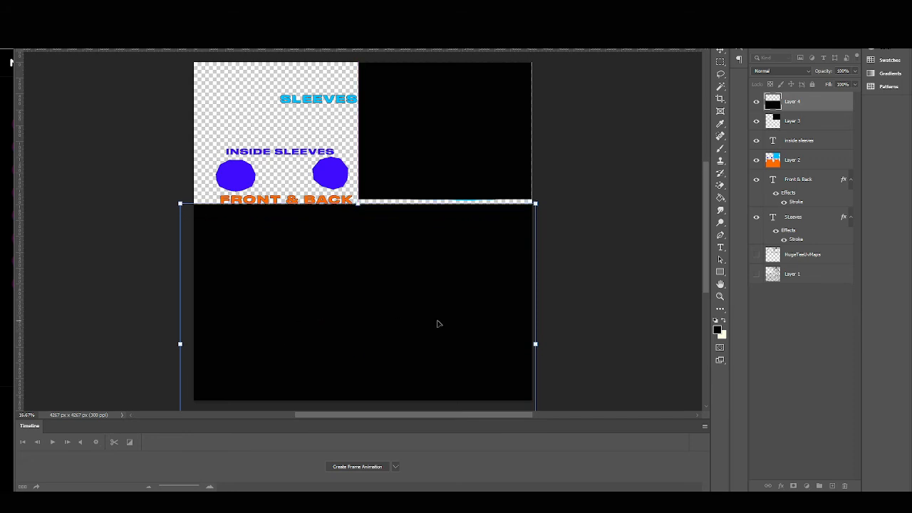
{"action": "key", "text": "Return"}
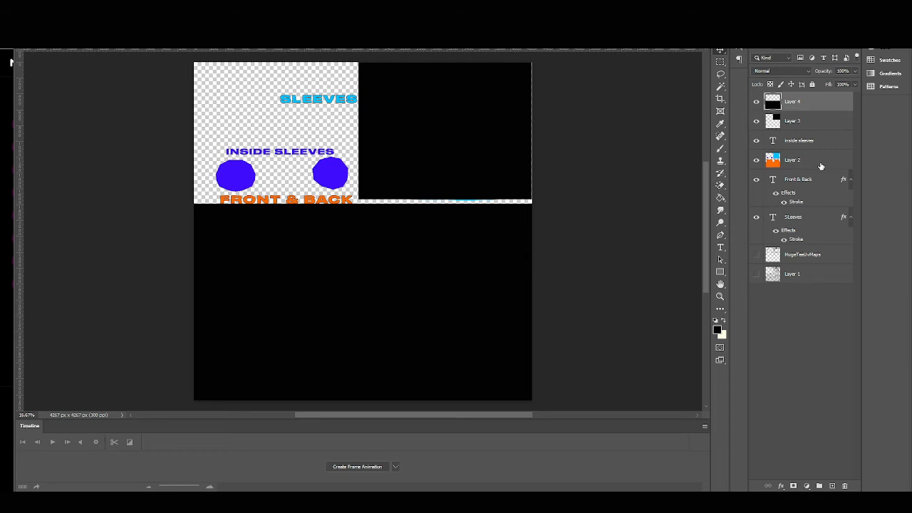
Bring Layer 2 to the top of the layer stack as a guide and place the logo-white image, slightly enlarged, on the upper back piece
{"action": "left_click_drag", "start_coordinate": [818, 166], "coordinate": [816, 97]}
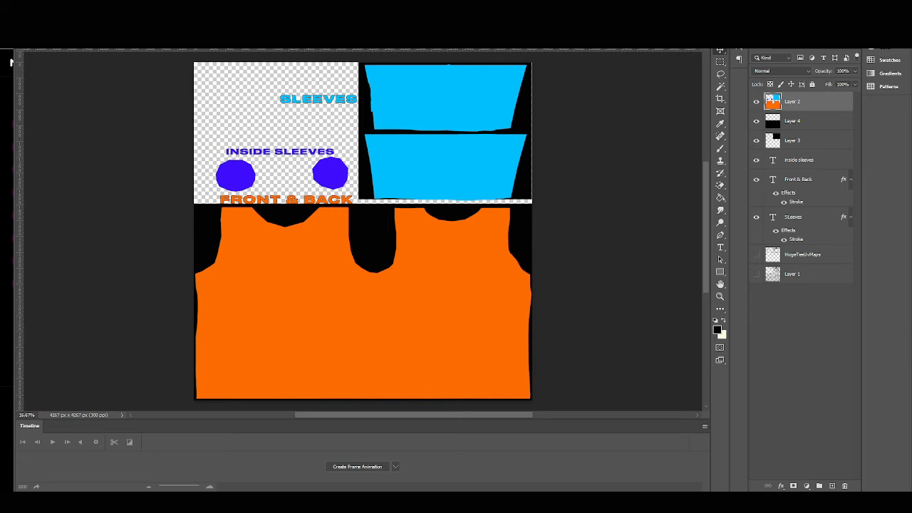
{"action": "left_click_drag", "start_coordinate": [812, 311], "coordinate": [280, 299]}
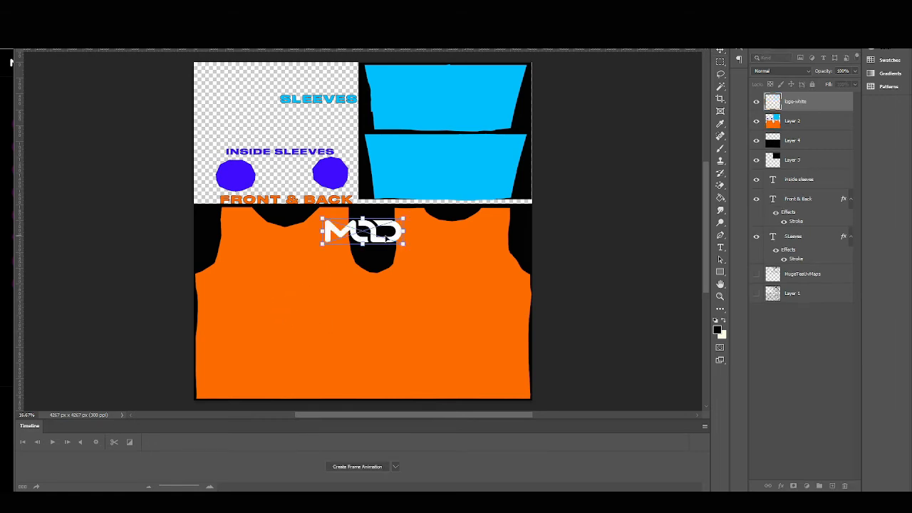
{"action": "left_click_drag", "start_coordinate": [387, 233], "coordinate": [482, 268]}
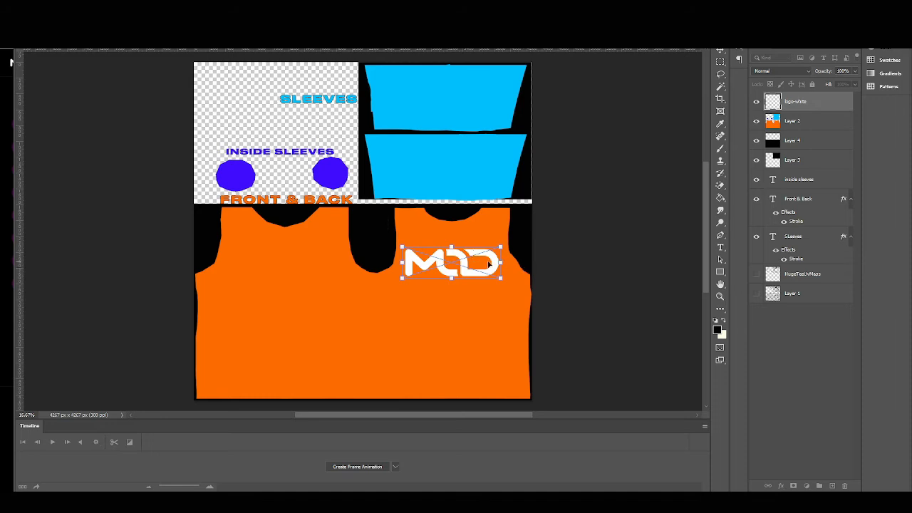
{"action": "left_click_drag", "start_coordinate": [490, 265], "coordinate": [491, 267]}
{"action": "key", "text": "Return"}
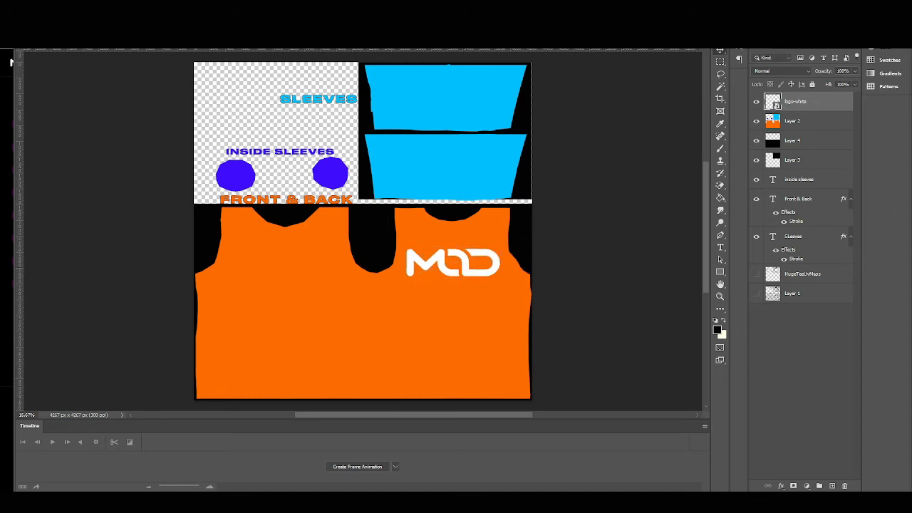
Place the Icon image on the chest of the front piece, beside the armhole nearest the back piece, and enlarge it slightly
{"action": "left_click_drag", "start_coordinate": [910, 323], "coordinate": [287, 298]}
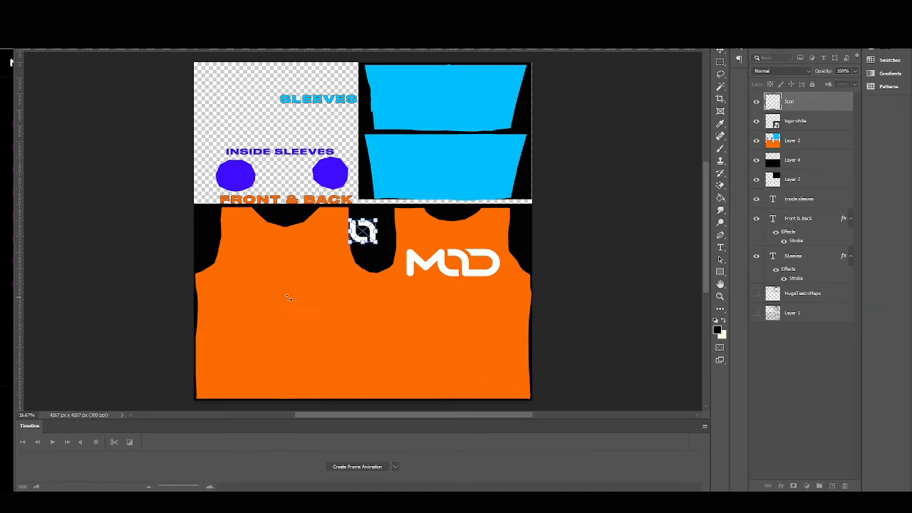
{"action": "left_click_drag", "start_coordinate": [362, 230], "coordinate": [322, 273]}
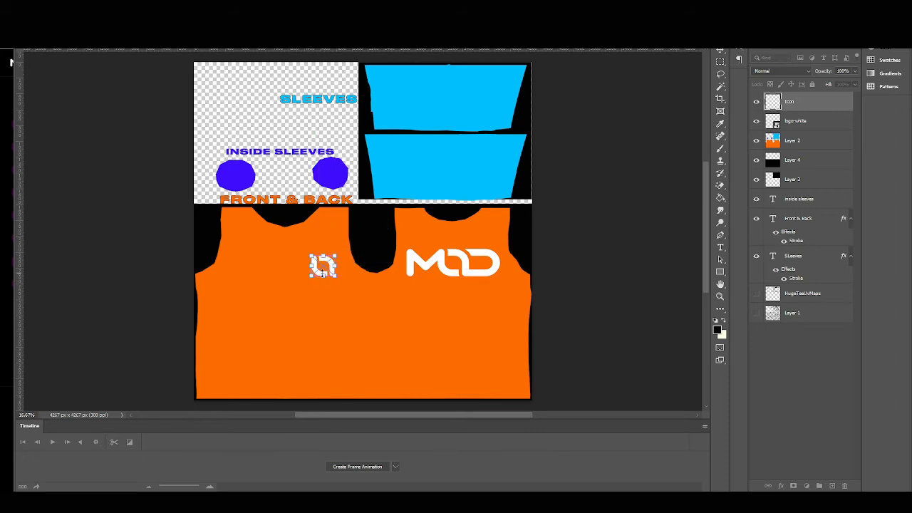
{"action": "key", "text": "Return"}
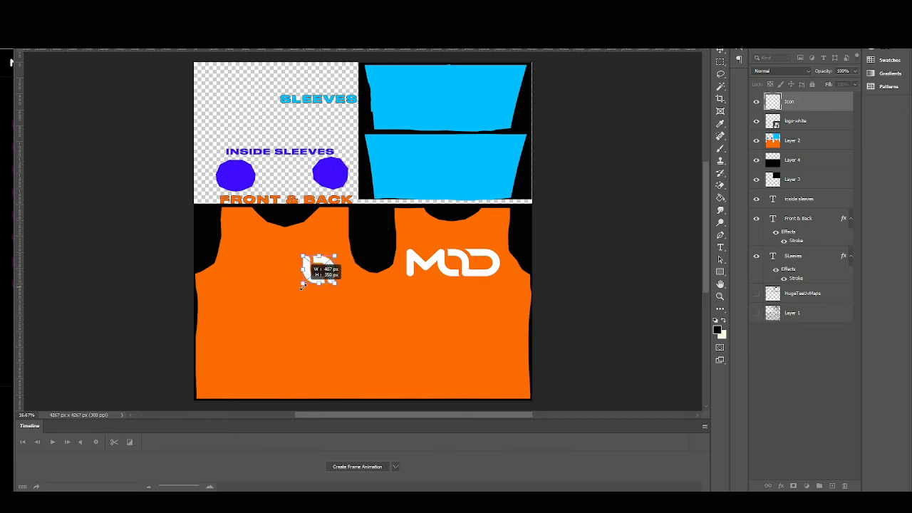
{"action": "mouse_move", "coordinate": [326, 277]}
{"action": "left_mouse_down"}
{"action": "mouse_move", "coordinate": [325, 265]}
{"action": "mouse_move", "coordinate": [334, 268]}
{"action": "left_mouse_up"}
{"action": "key", "text": "ctrl+z"}
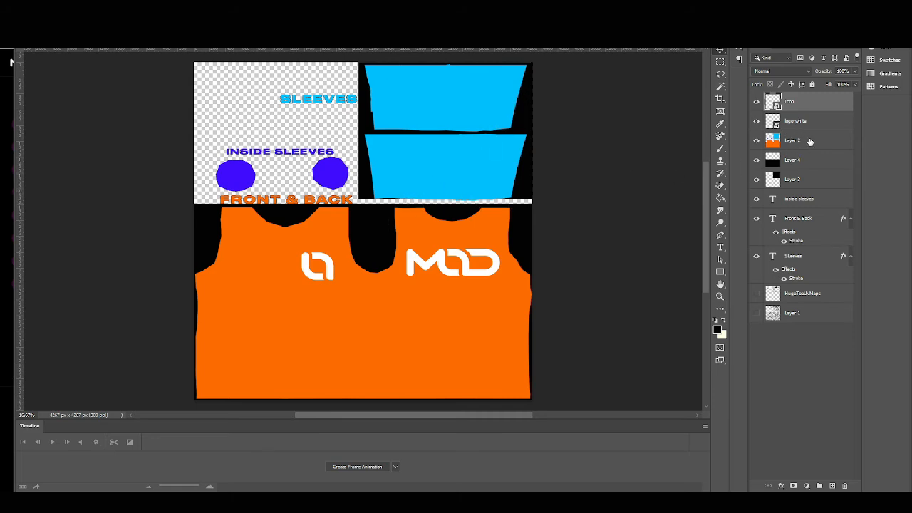
Move Layer 2 beneath both black layers and stretch Layer 3's lower edge down to cover the exposed blue sleeve strip
{"action": "left_click_drag", "start_coordinate": [810, 142], "coordinate": [814, 183]}
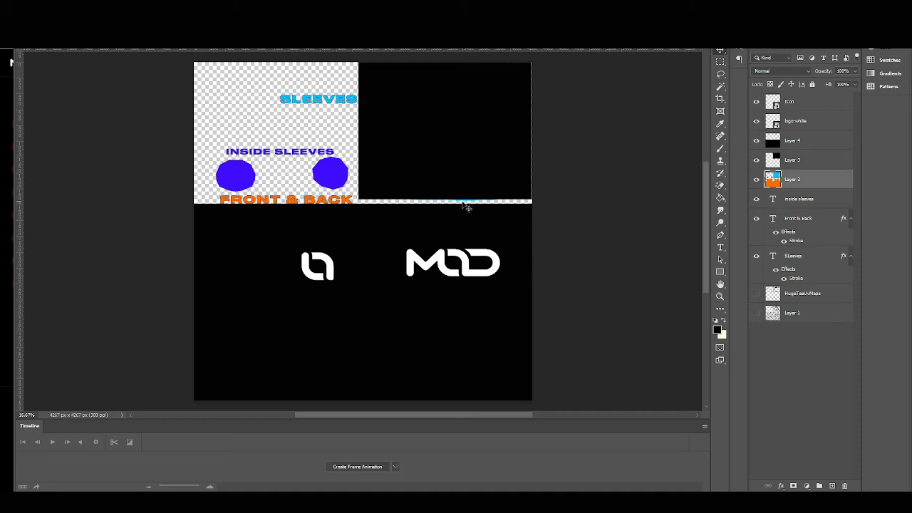
{"action": "scroll", "coordinate": [463, 205], "scroll_direction": "up", "scroll_amount": 2}
{"action": "scroll", "coordinate": [463, 206], "scroll_direction": "up", "scroll_amount": 3}
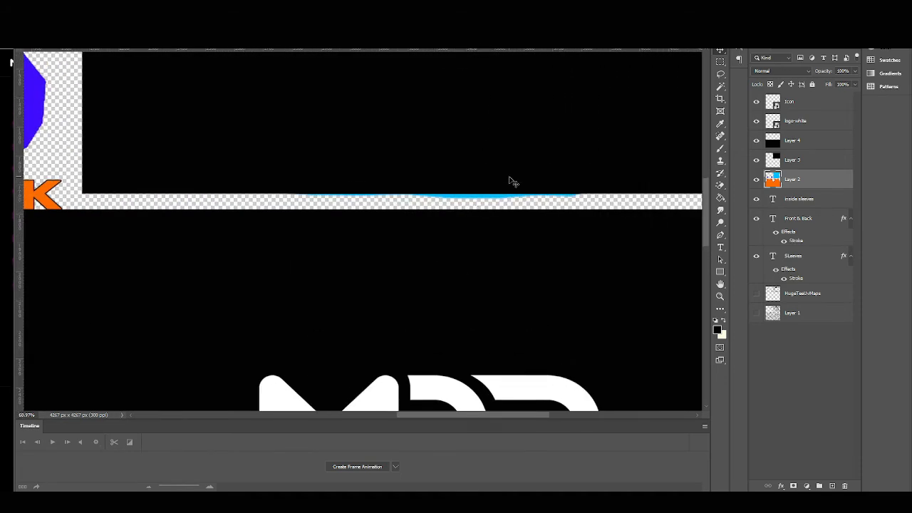
{"action": "key", "text": "alt+bracketright"}
{"action": "key", "text": "Down"}
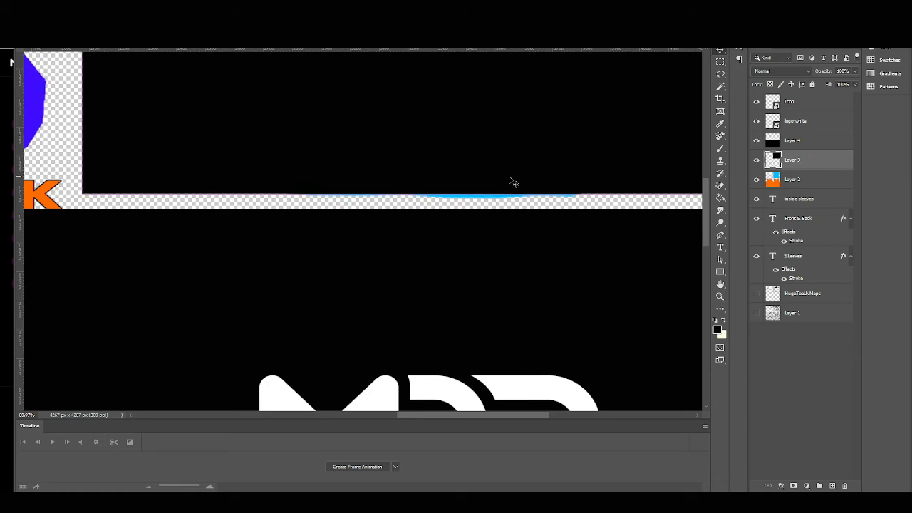
{"action": "key", "text": "ctrl+t"}
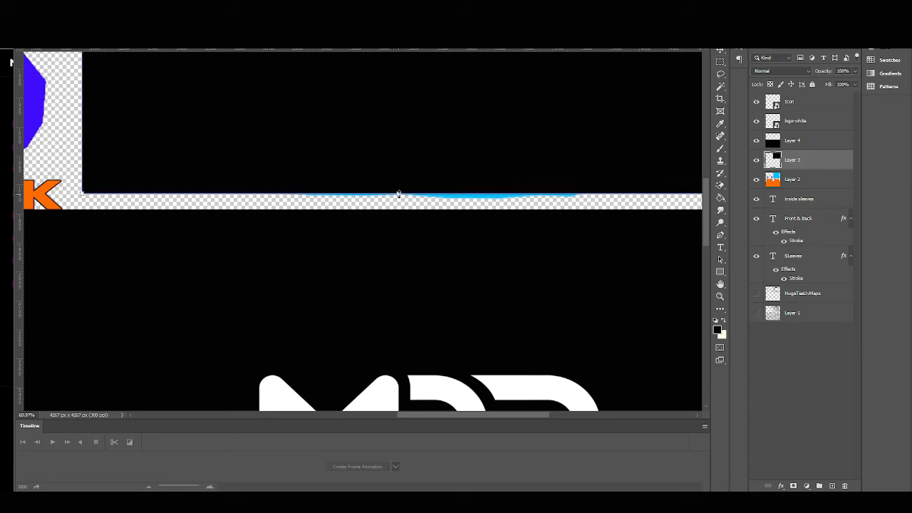
{"action": "left_click_drag", "start_coordinate": [398, 193], "coordinate": [398, 204]}
{"action": "key", "text": "Return"}
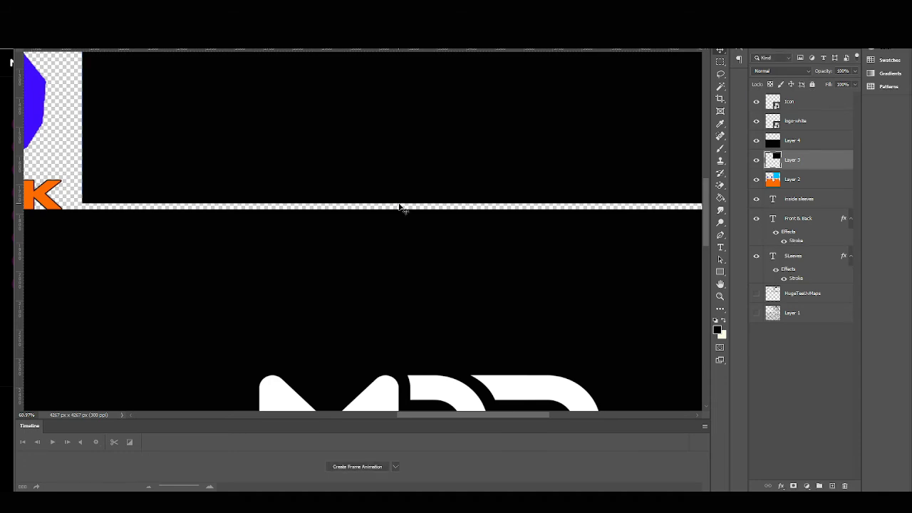
Export the logo design as a PNG file named ADSFSDFDSAF
{"action": "scroll", "coordinate": [399, 207], "scroll_direction": "down", "scroll_amount": 5}
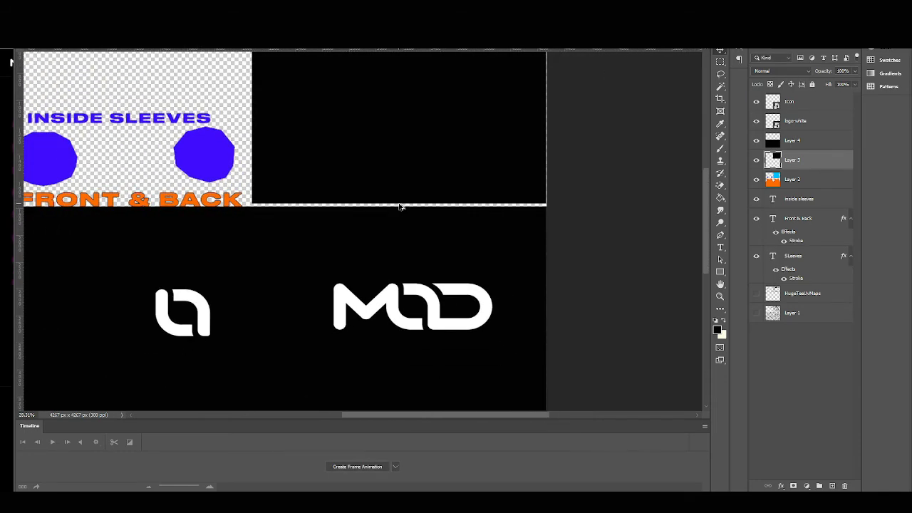
{"action": "scroll", "coordinate": [400, 207], "scroll_direction": "down", "scroll_amount": 1}
{"action": "scroll", "coordinate": [399, 206], "scroll_direction": "down", "scroll_amount": 1}
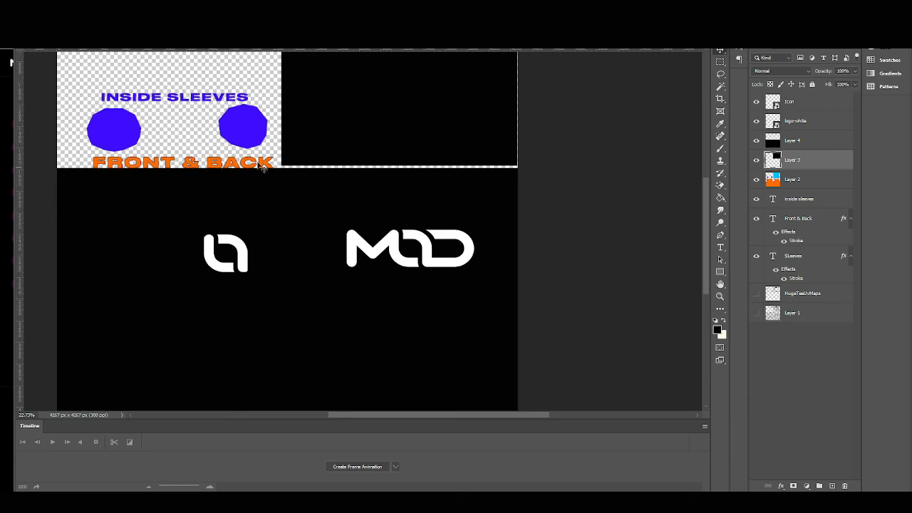
{"action": "scroll", "coordinate": [242, 126], "scroll_direction": "down", "scroll_amount": 1}
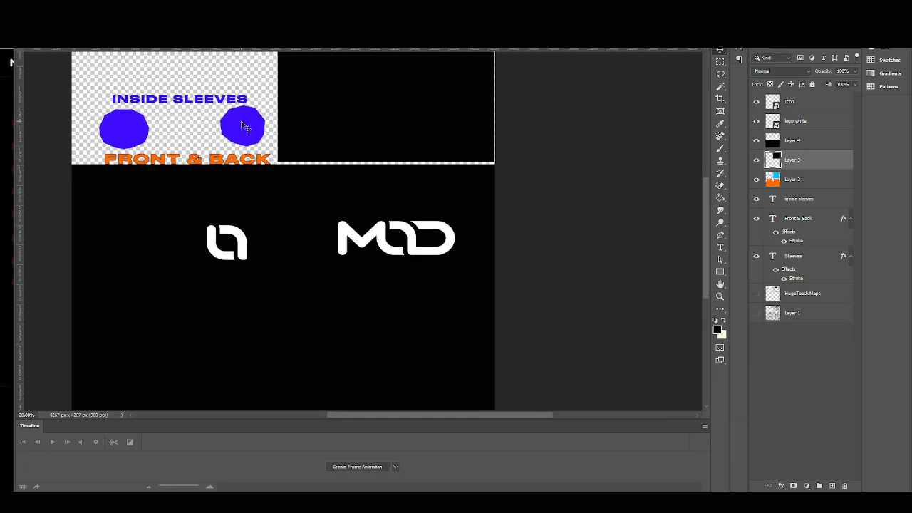
{"action": "scroll", "coordinate": [242, 126], "scroll_direction": "down", "scroll_amount": 1}
{"action": "scroll", "coordinate": [257, 139], "scroll_direction": "up", "scroll_amount": 2}
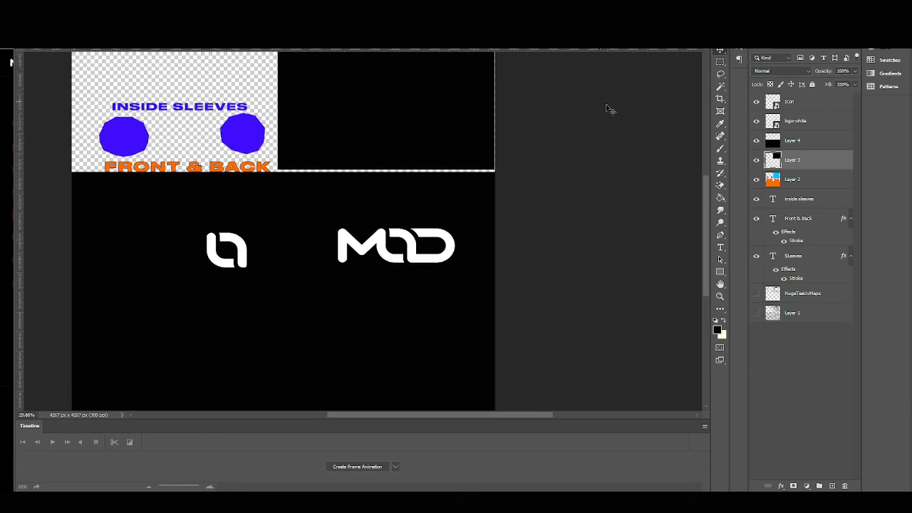
{"action": "left_click", "coordinate": [36, 6]}
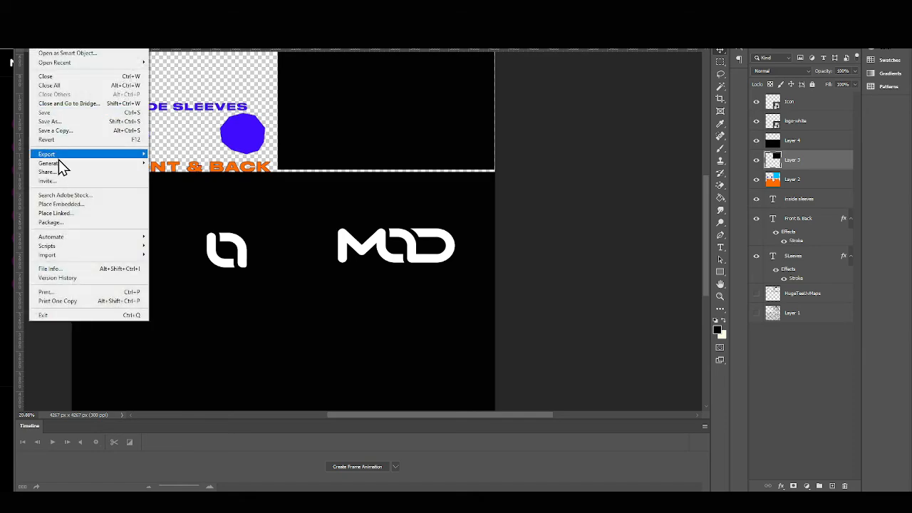
{"action": "mouse_move", "coordinate": [77, 154]}
{"action": "left_click", "coordinate": [181, 154]}
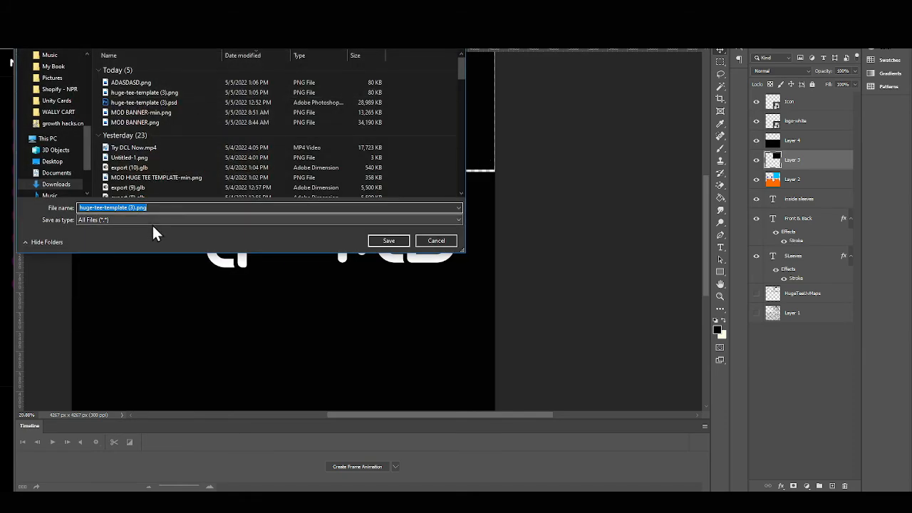
{"action": "type", "text": "ADSFSDF.png"}
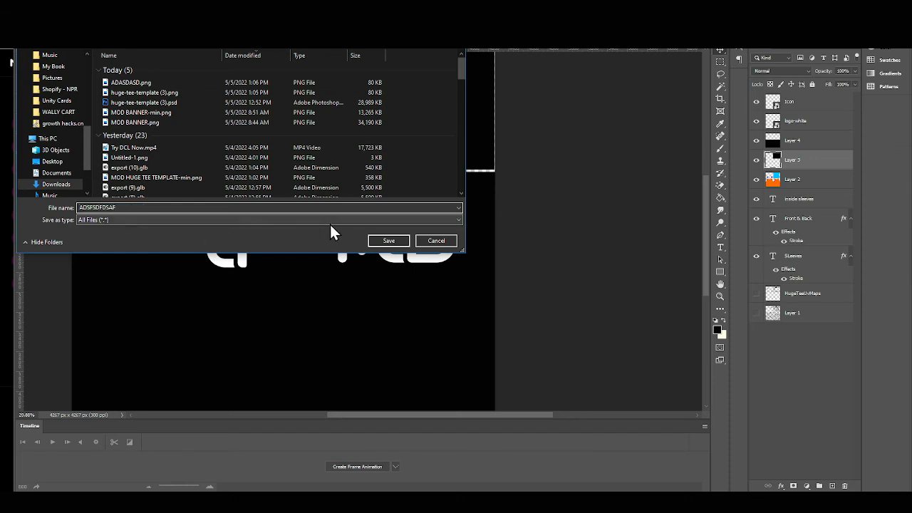
{"action": "left_click", "coordinate": [384, 242]}
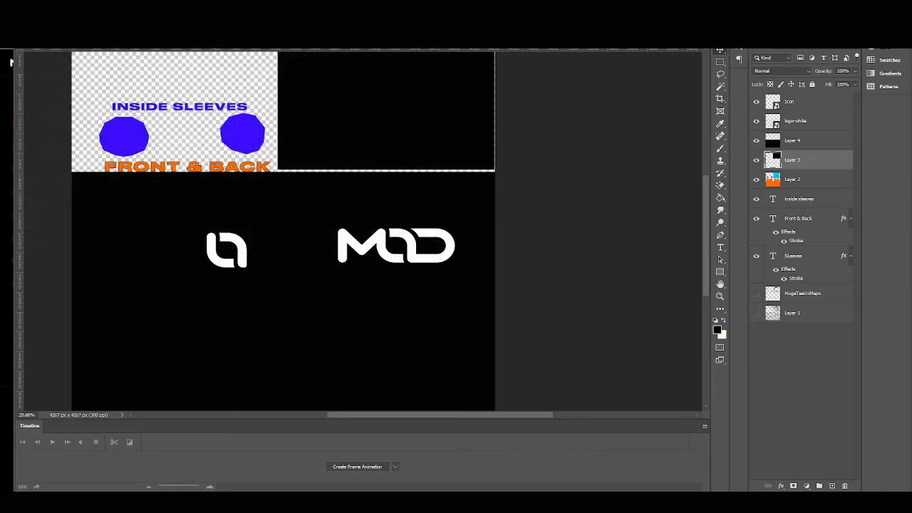
Switch to the MOD web app, upload ADSFSDFDSAF.png, apply it as the Huge Tee's design, and inspect the tee from several sides
{"action": "double_click", "coordinate": [6, 140]}
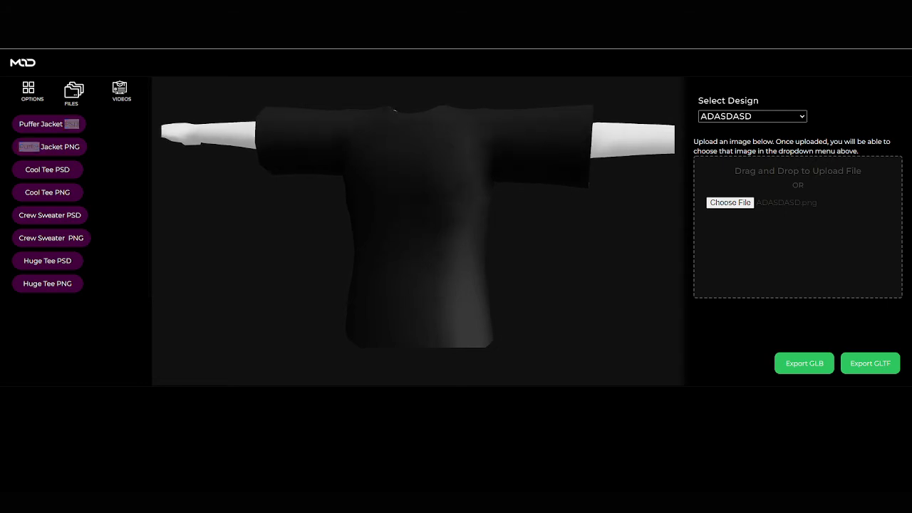
{"action": "left_click_drag", "start_coordinate": [785, 335], "coordinate": [729, 228]}
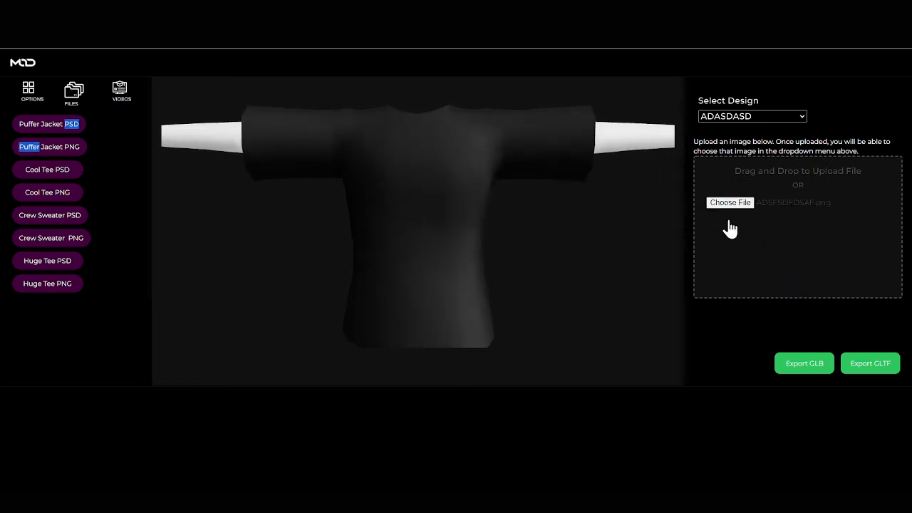
{"action": "left_click", "coordinate": [765, 119]}
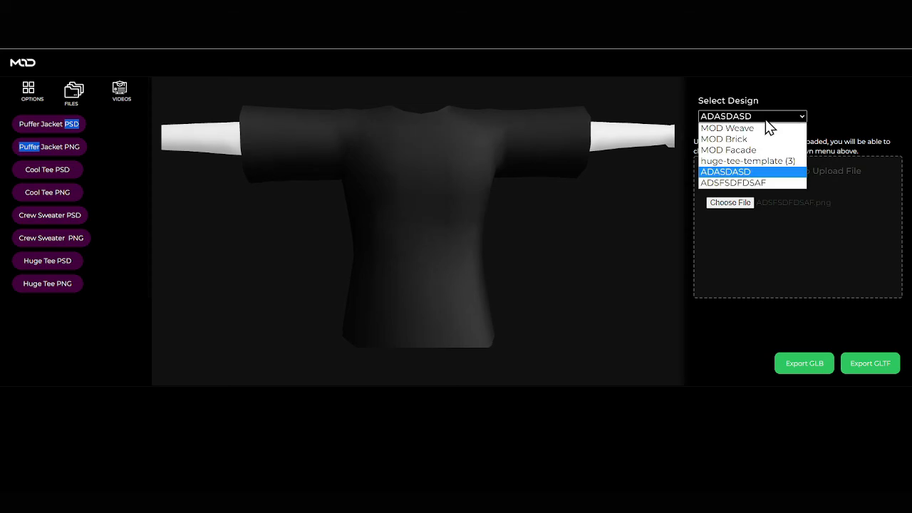
{"action": "left_click", "coordinate": [722, 182]}
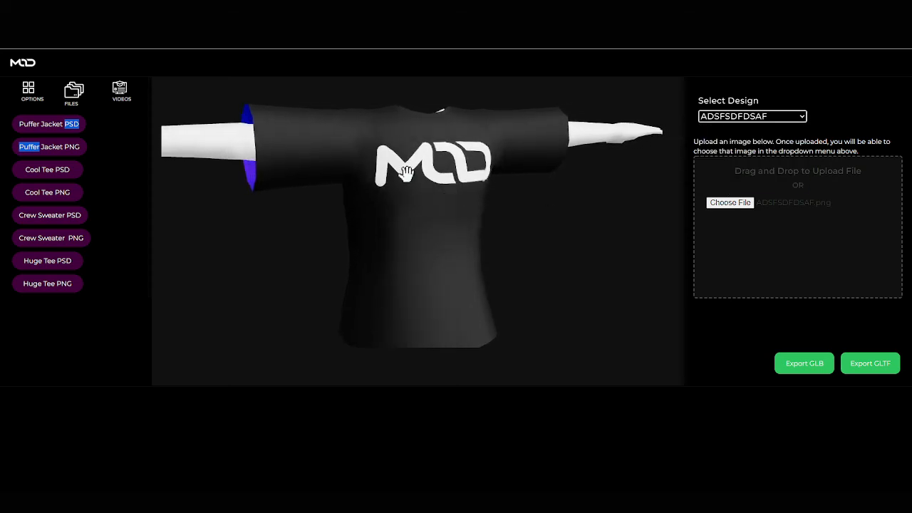
{"action": "mouse_move", "coordinate": [406, 173]}
{"action": "left_mouse_down"}
{"action": "mouse_move", "coordinate": [362, 176]}
{"action": "mouse_move", "coordinate": [506, 175]}
{"action": "mouse_move", "coordinate": [364, 186]}
{"action": "mouse_move", "coordinate": [435, 196]}
{"action": "mouse_move", "coordinate": [399, 244]}
{"action": "mouse_move", "coordinate": [341, 247]}
{"action": "mouse_move", "coordinate": [380, 259]}
{"action": "mouse_move", "coordinate": [354, 197]}
{"action": "mouse_move", "coordinate": [485, 198]}
{"action": "mouse_move", "coordinate": [498, 209]}
{"action": "left_mouse_up"}
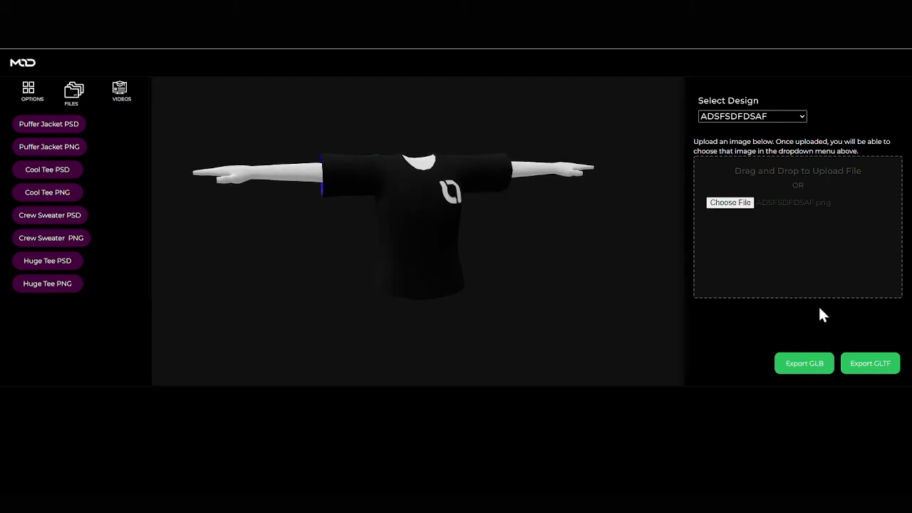
Export the customised tee as a GLB file and load the downloaded model into 3D Viewer
{"action": "left_click", "coordinate": [799, 370]}
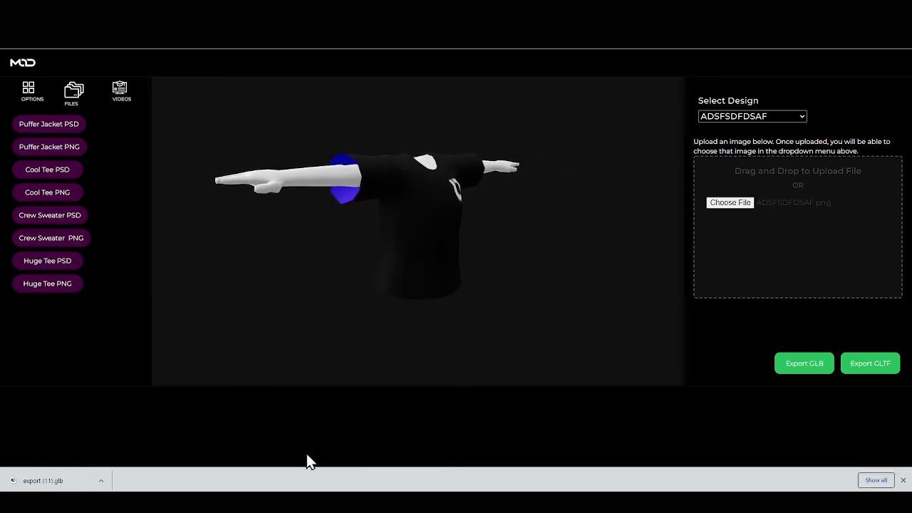
{"action": "left_click", "coordinate": [342, 502]}
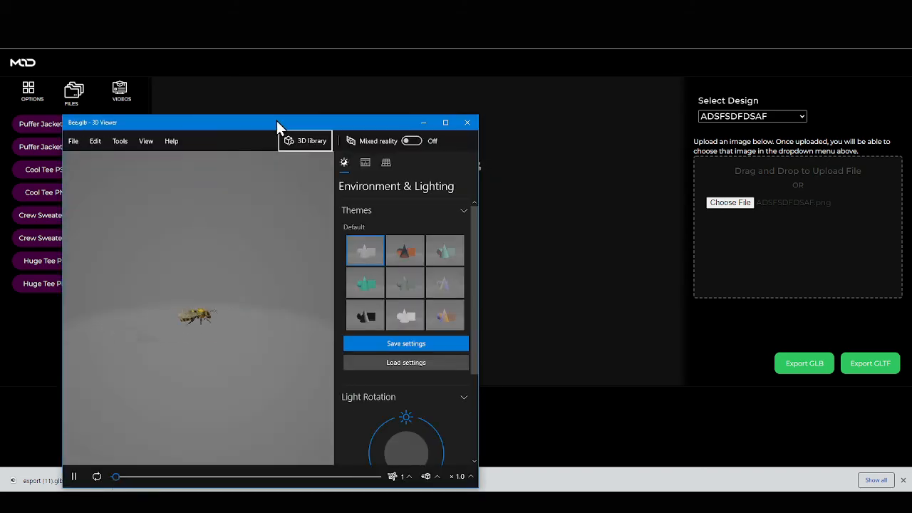
{"action": "left_click_drag", "start_coordinate": [277, 121], "coordinate": [373, 168]}
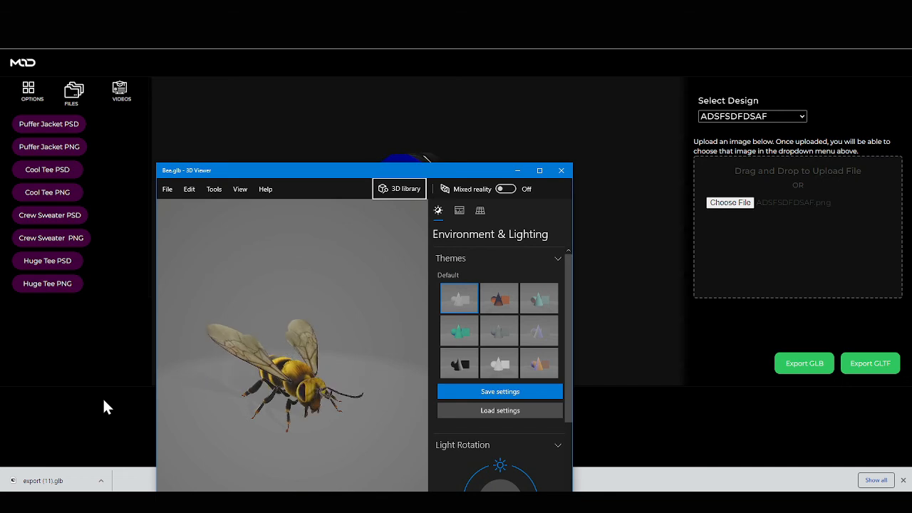
{"action": "left_click_drag", "start_coordinate": [62, 482], "coordinate": [326, 319]}
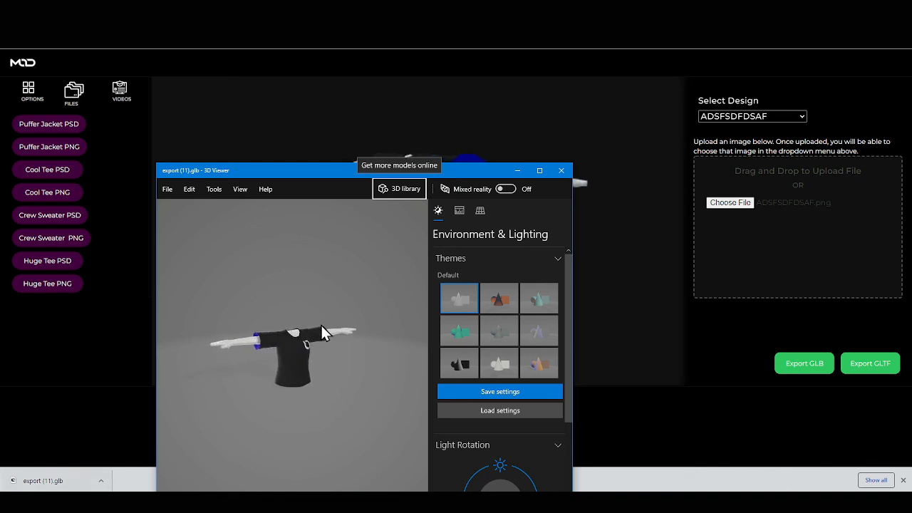
Inspect the exported tee model up close, turning it from an angled view to face the chest logo
{"action": "scroll", "coordinate": [321, 326], "scroll_direction": "up", "scroll_amount": 5}
{"action": "scroll", "coordinate": [322, 327], "scroll_direction": "down", "scroll_amount": 3}
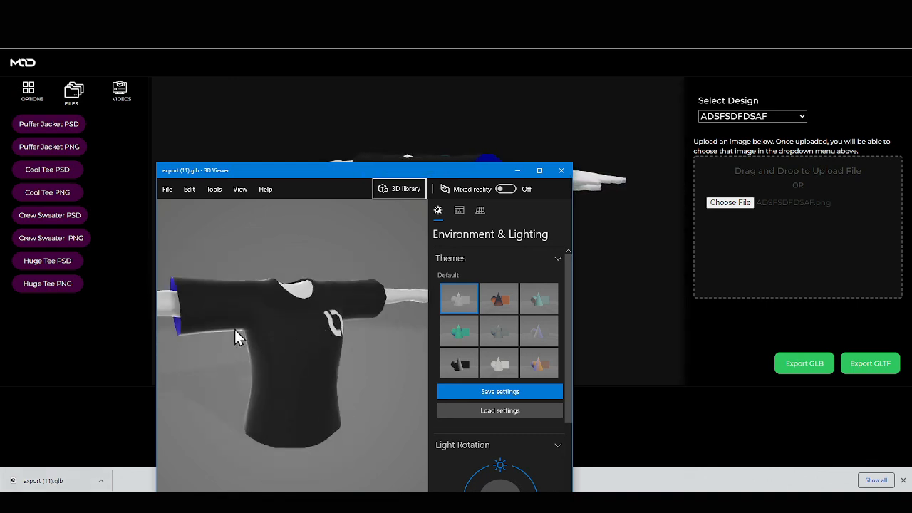
{"action": "left_click_drag", "start_coordinate": [234, 329], "coordinate": [147, 320]}
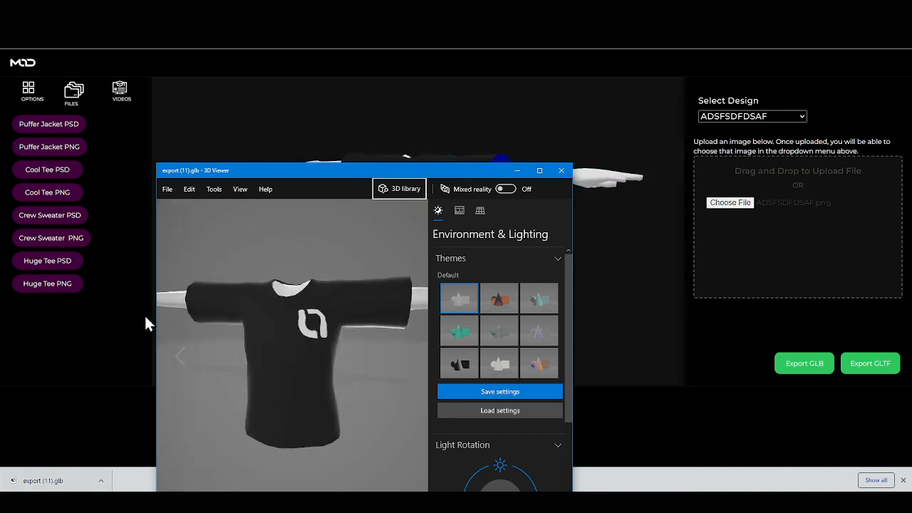
{"action": "mouse_move", "coordinate": [369, 309]}
{"action": "left_mouse_down"}
{"action": "mouse_move", "coordinate": [307, 308]}
{"action": "mouse_move", "coordinate": [372, 311]}
{"action": "left_mouse_up"}
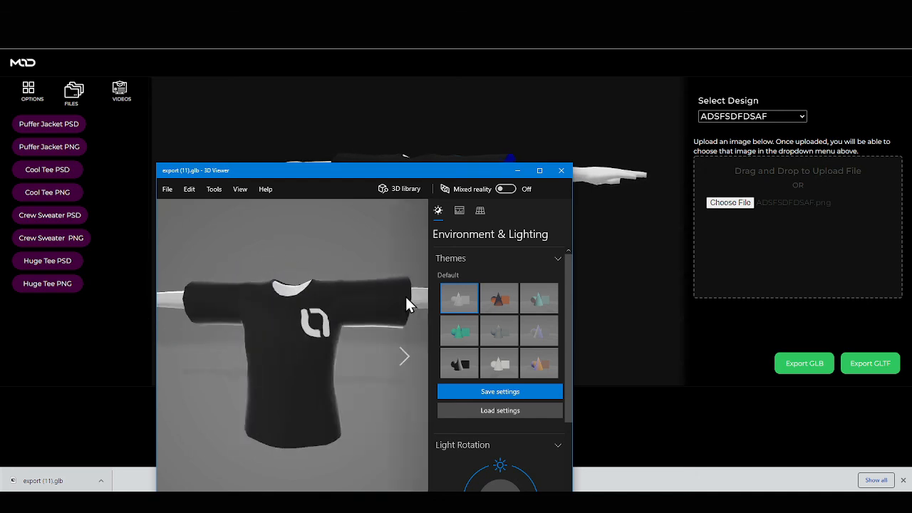
Open the model's stats and shading data, show its bones, and examine the full skeleton from another angle
{"action": "left_click", "coordinate": [461, 214]}
{"action": "scroll", "coordinate": [478, 326], "scroll_direction": "down", "scroll_amount": 5}
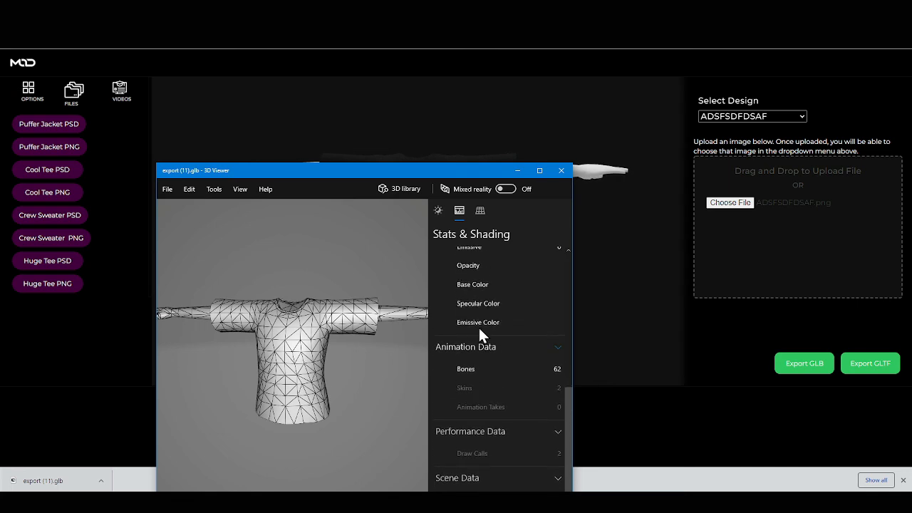
{"action": "left_click", "coordinate": [448, 370]}
{"action": "scroll", "coordinate": [337, 391], "scroll_direction": "down", "scroll_amount": 3}
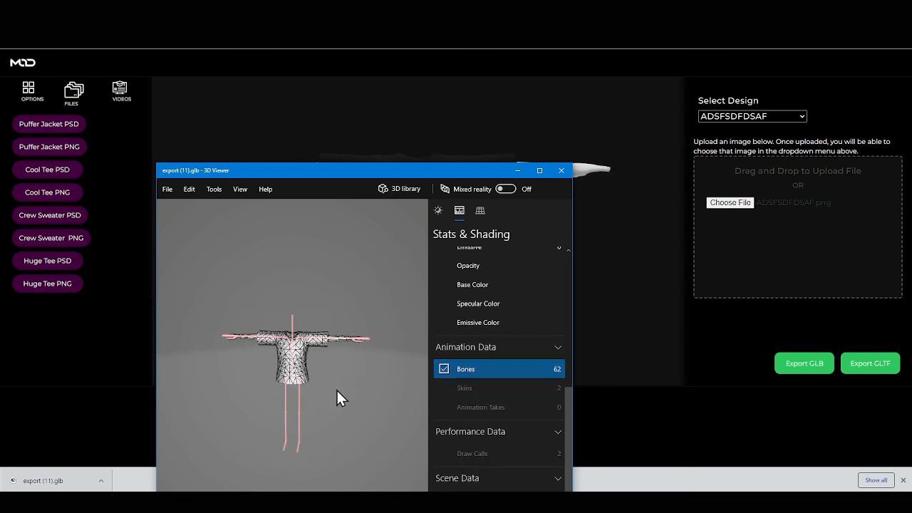
{"action": "mouse_move", "coordinate": [346, 338]}
{"action": "left_mouse_down"}
{"action": "mouse_move", "coordinate": [342, 369]}
{"action": "mouse_move", "coordinate": [382, 354]}
{"action": "mouse_move", "coordinate": [364, 268]}
{"action": "mouse_move", "coordinate": [332, 347]}
{"action": "mouse_move", "coordinate": [246, 377]}
{"action": "mouse_move", "coordinate": [380, 368]}
{"action": "mouse_move", "coordinate": [275, 356]}
{"action": "mouse_move", "coordinate": [345, 352]}
{"action": "left_mouse_up"}
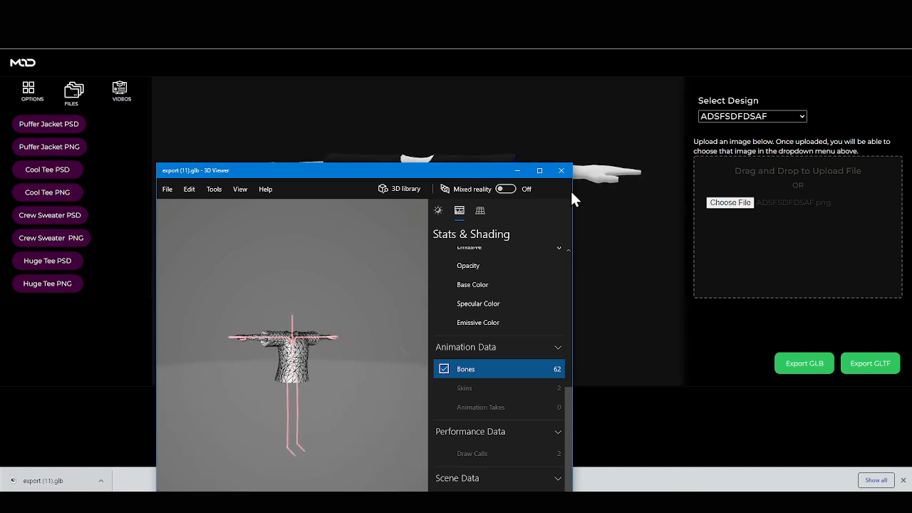
Close 3D Viewer to return to the MOD web app and rotate the customised tee to view it from different angles
{"action": "left_click", "coordinate": [562, 171]}
{"action": "left_click_drag", "start_coordinate": [534, 174], "coordinate": [526, 148]}
{"action": "left_click_drag", "start_coordinate": [439, 231], "coordinate": [530, 183]}
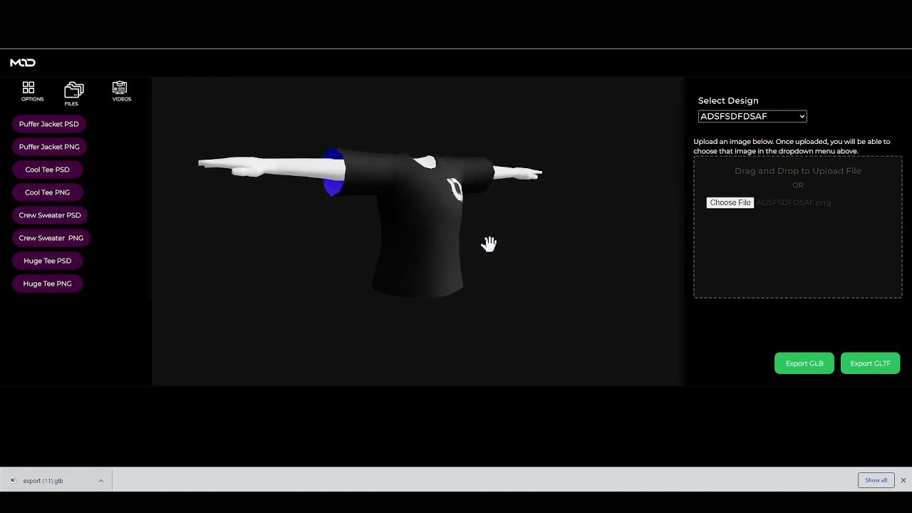
{"action": "left_click_drag", "start_coordinate": [489, 244], "coordinate": [433, 212]}
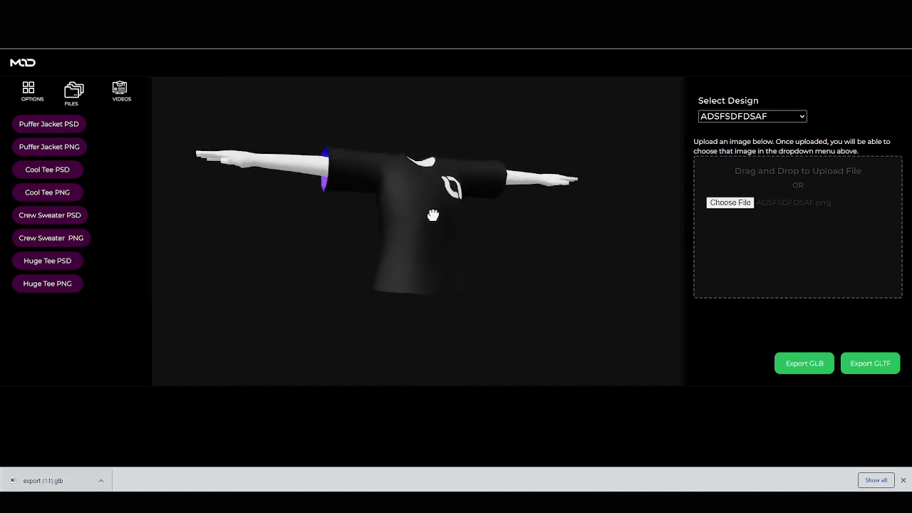